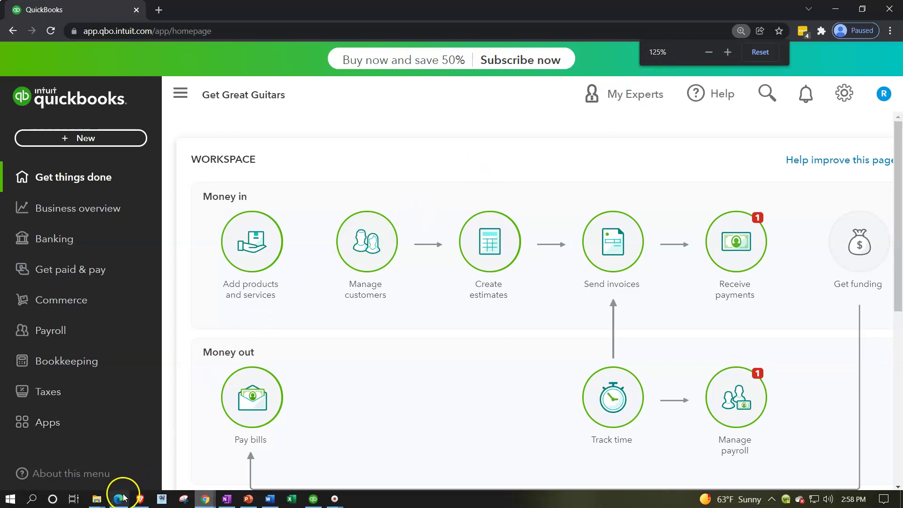
- Switch to the sample company in Edge and change QuickBooks Online to Business view
key(ctrl+plus)
key(ctrl+plus)
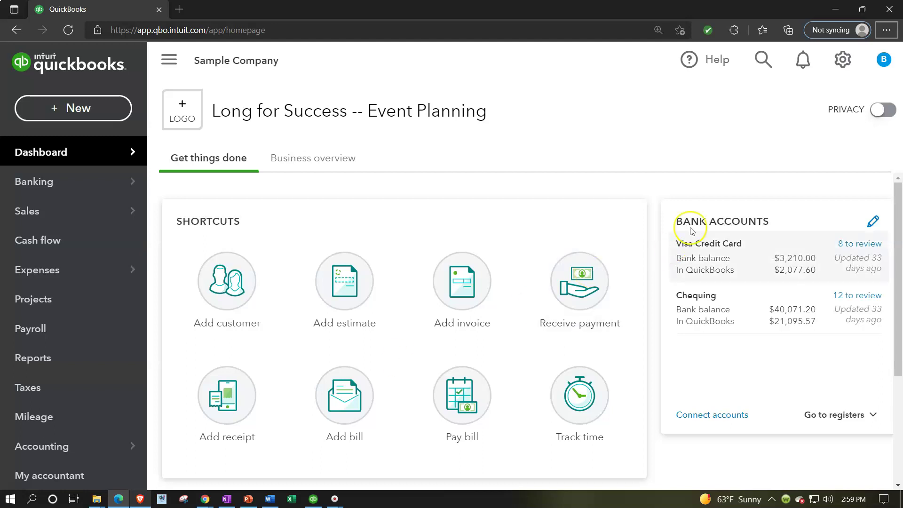
click(844, 67)
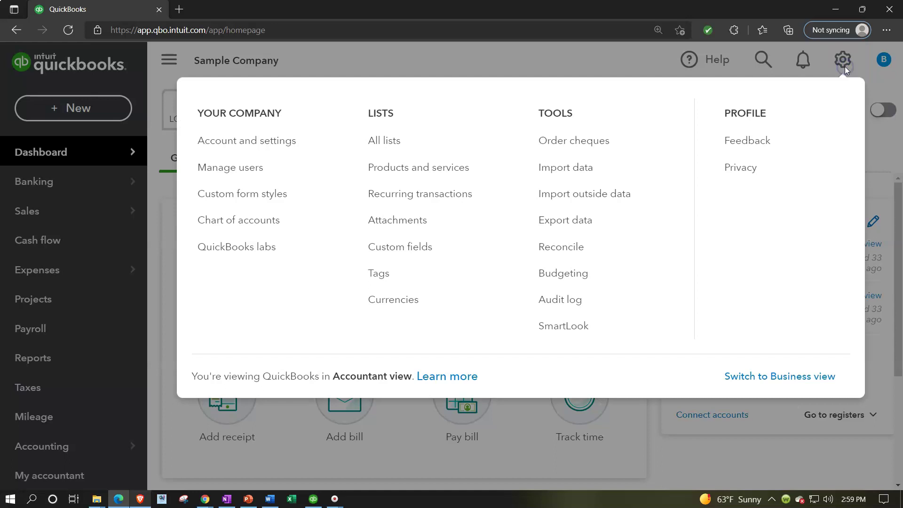
click(768, 382)
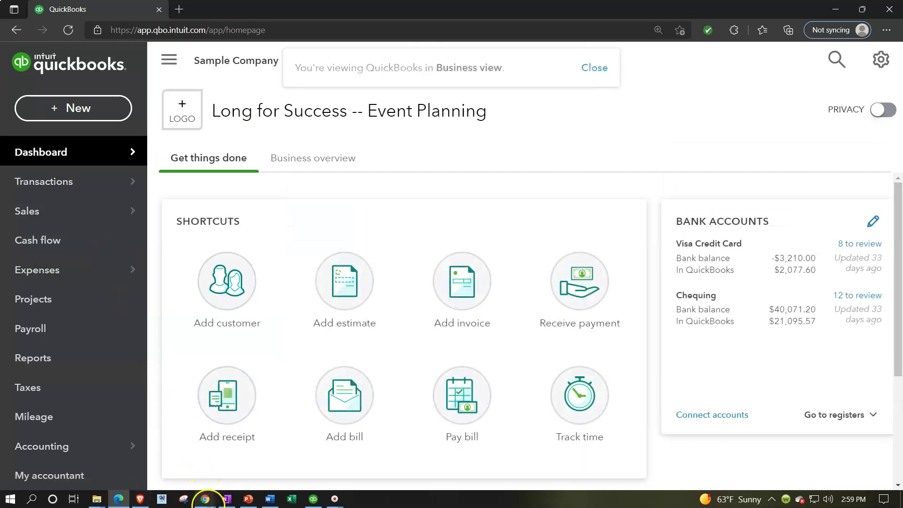
- Switch to the Get Great Guitars company in Chrome and examine its Business view navigation around Business overview and Banking
mouse_move(205, 497)
click(276, 440)
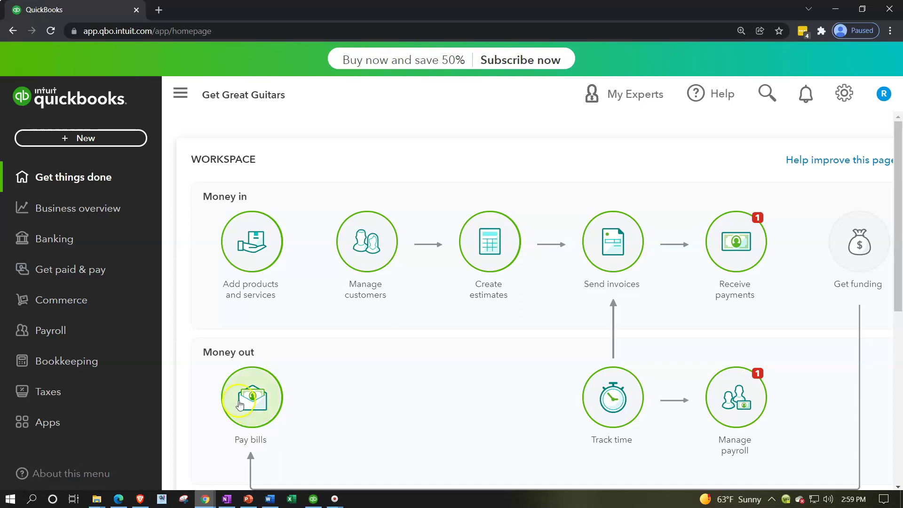
click(79, 219)
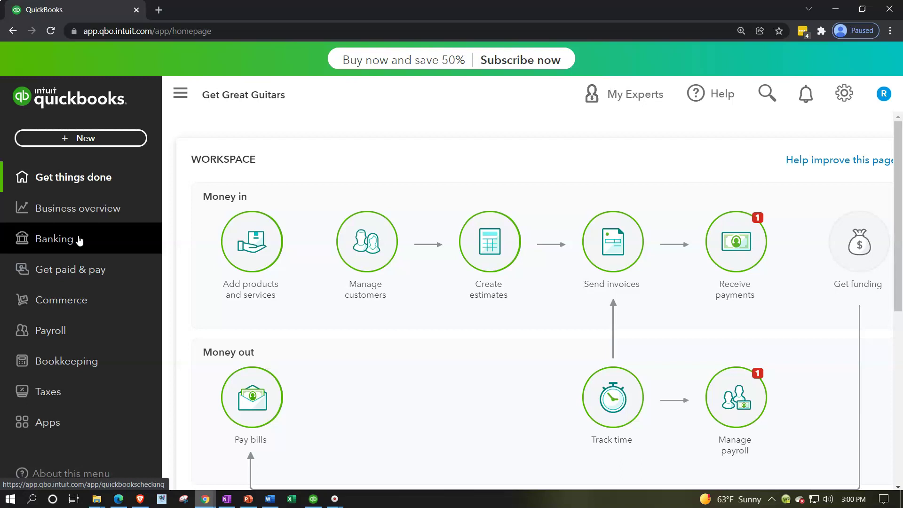
- Switch to QuickBooks Desktop, review its customer, vendor, employee, banking and report commands, and return to the Get Great Guitars homepage
click(318, 503)
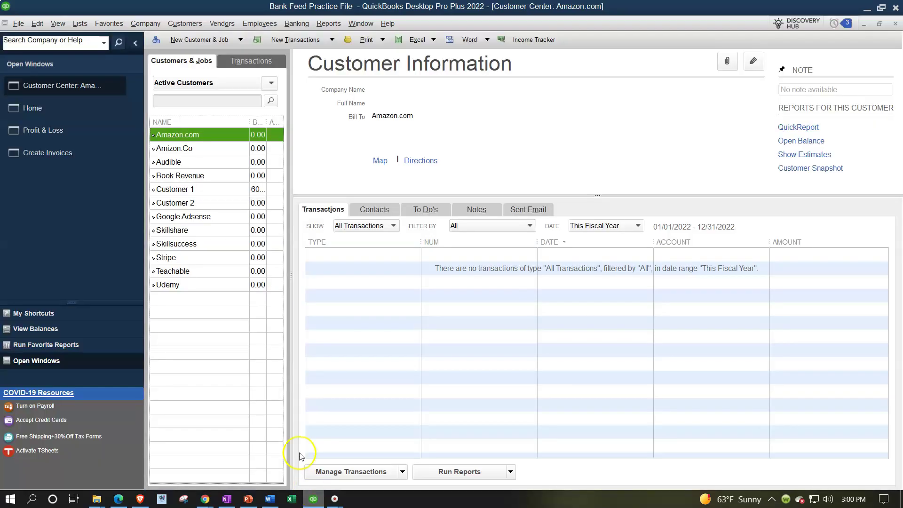
click(160, 24)
click(212, 23)
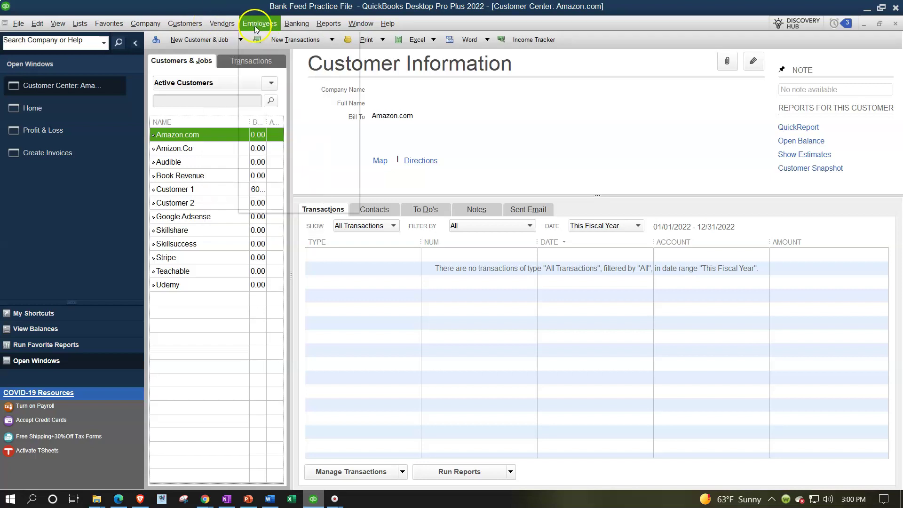
click(287, 24)
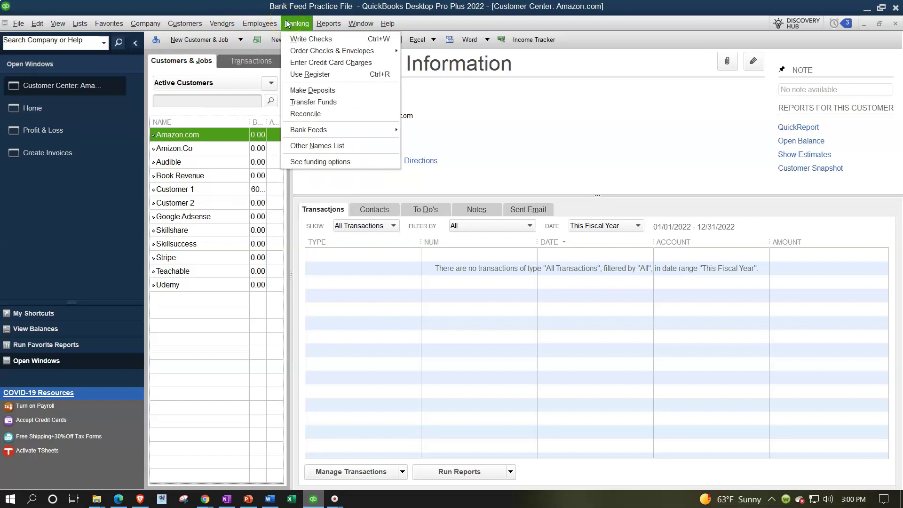
click(328, 23)
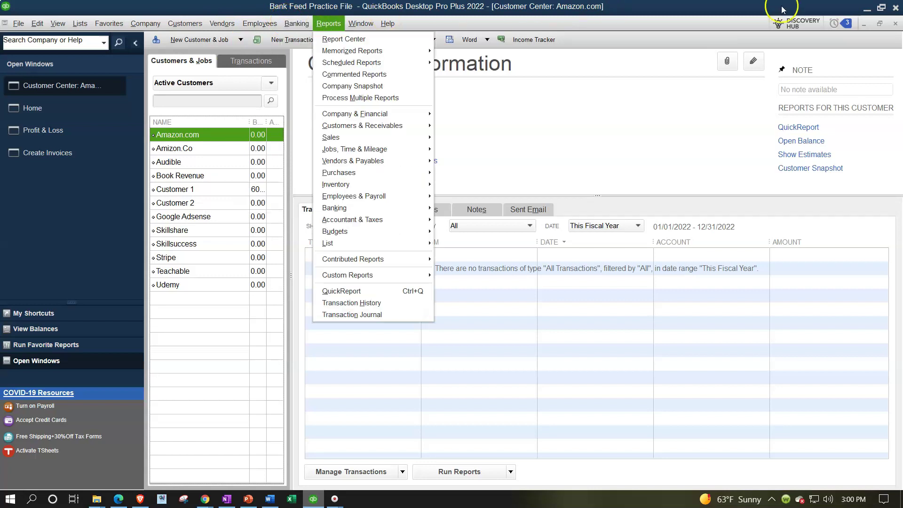
click(865, 7)
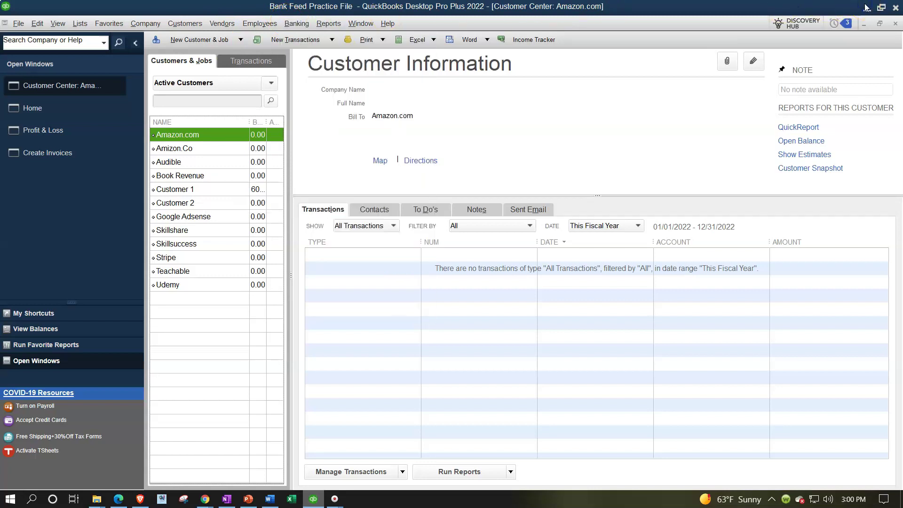
click(866, 7)
click(406, 314)
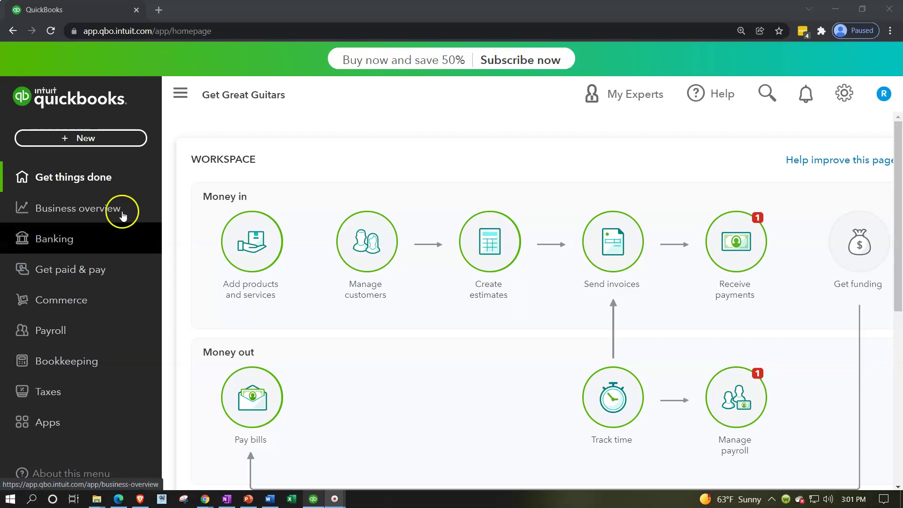
- Switch to QuickBooks Desktop and look over the open Home, Profit & Loss and Customer Center windows
click(313, 500)
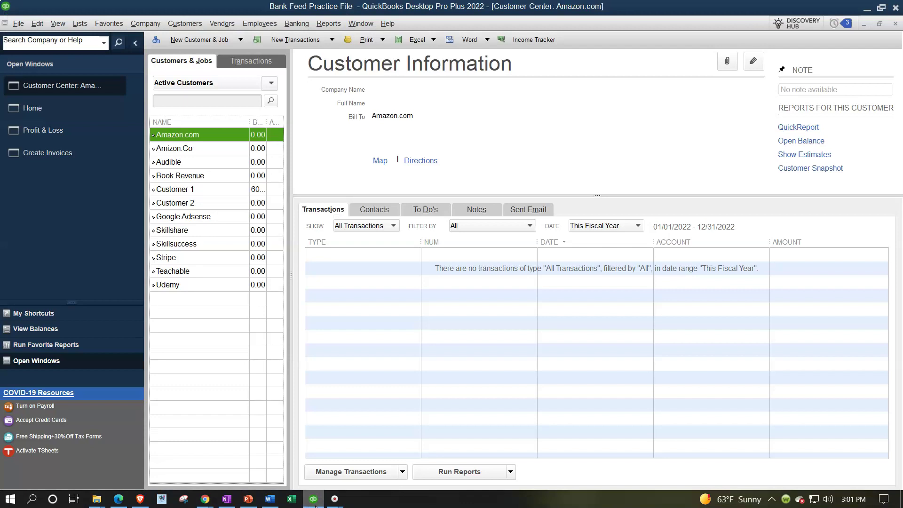
click(38, 116)
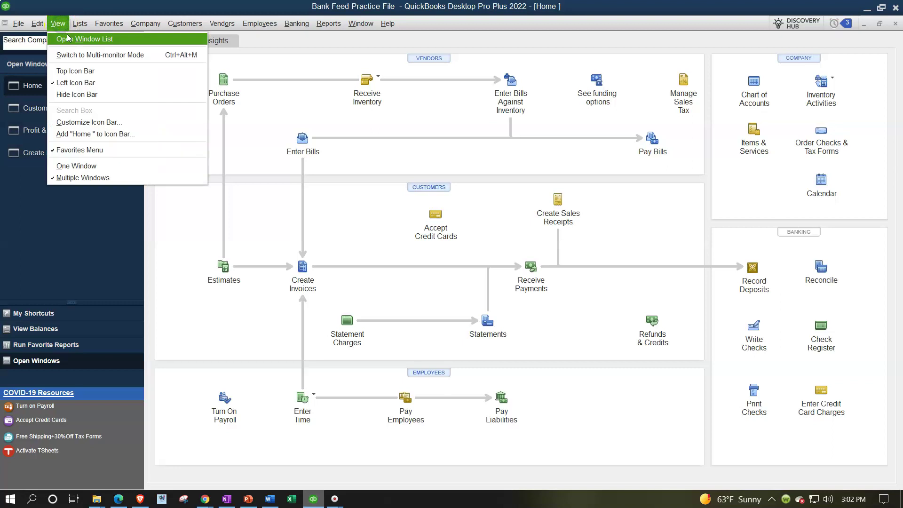
click(75, 83)
click(80, 137)
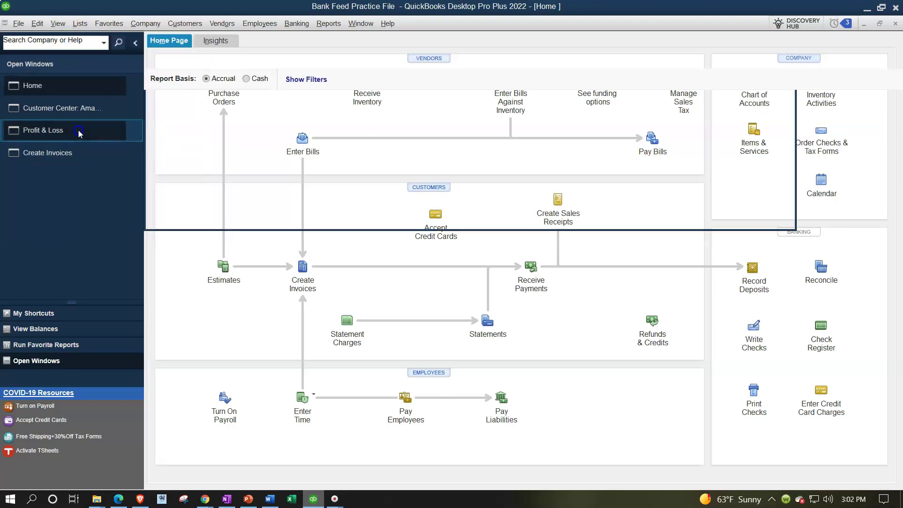
click(69, 123)
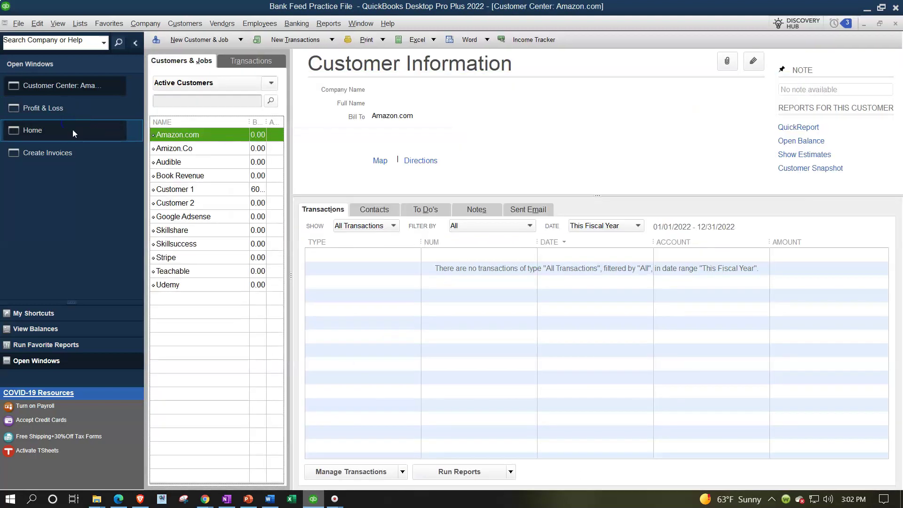
- Review how the desktop program groups its commands by cycle, through the Customers and Vendors commands
click(105, 26)
click(156, 26)
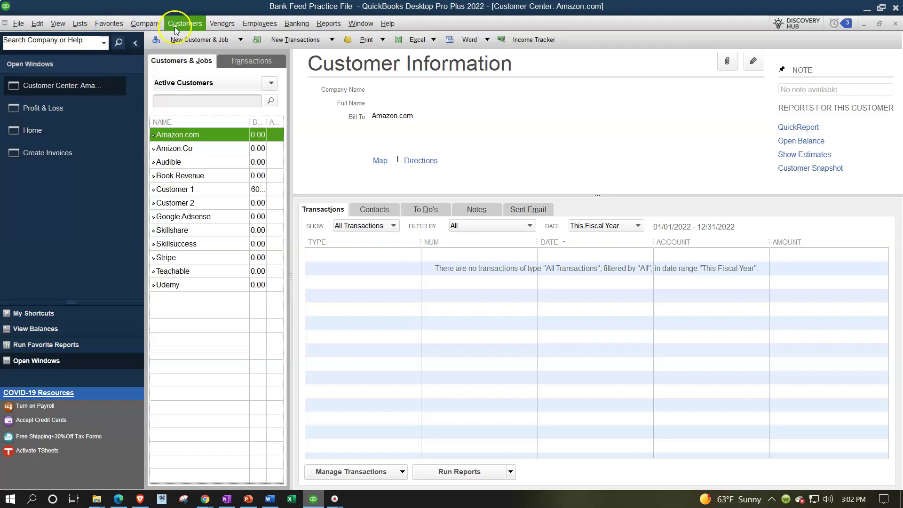
click(179, 26)
mouse_move(223, 26)
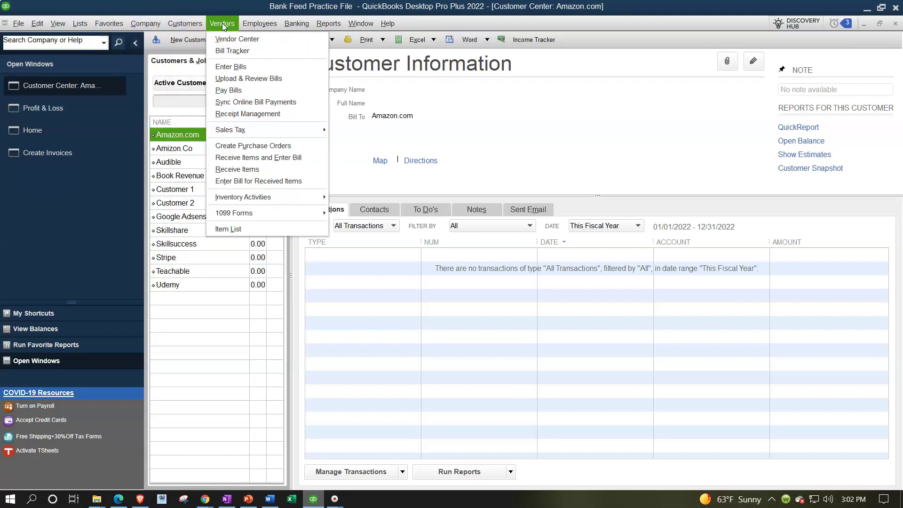
click(222, 24)
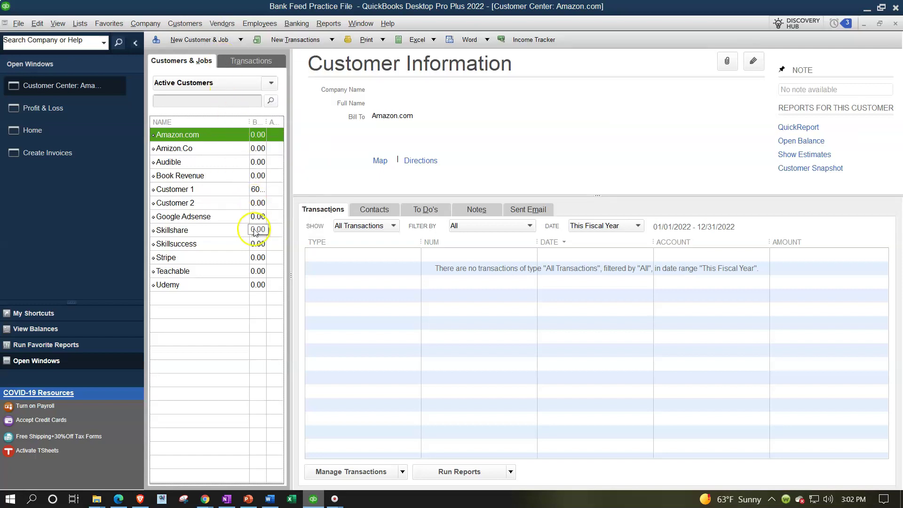
- Switch to the sample company in Edge and examine the contents of the Transactions, Sales and Expenses sections
click(120, 499)
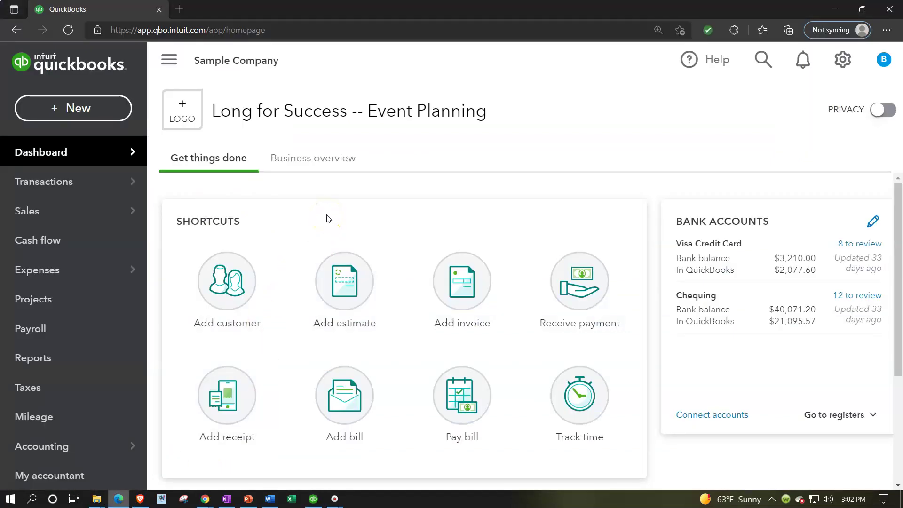
mouse_move(133, 181)
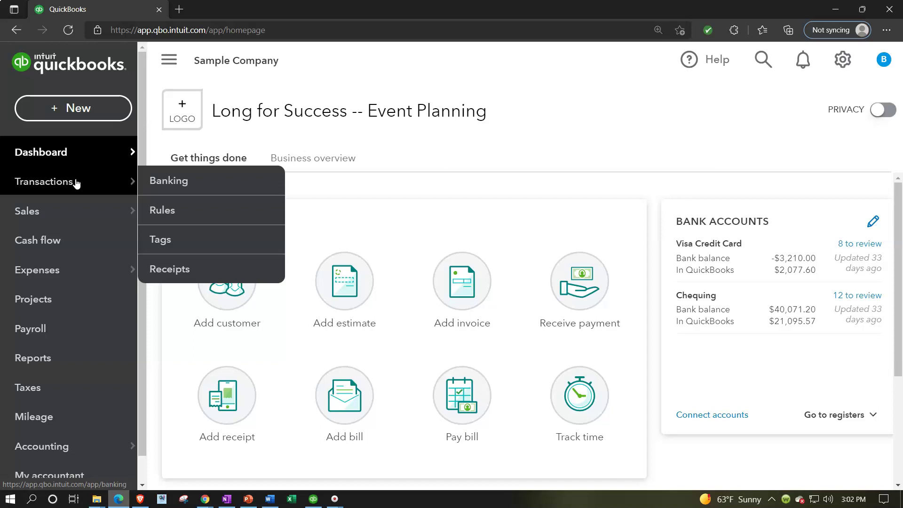
click(79, 219)
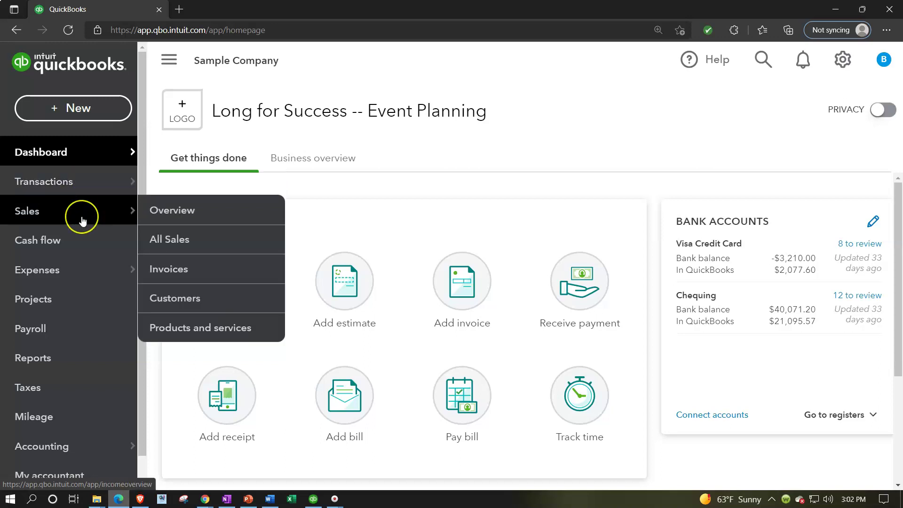
click(81, 267)
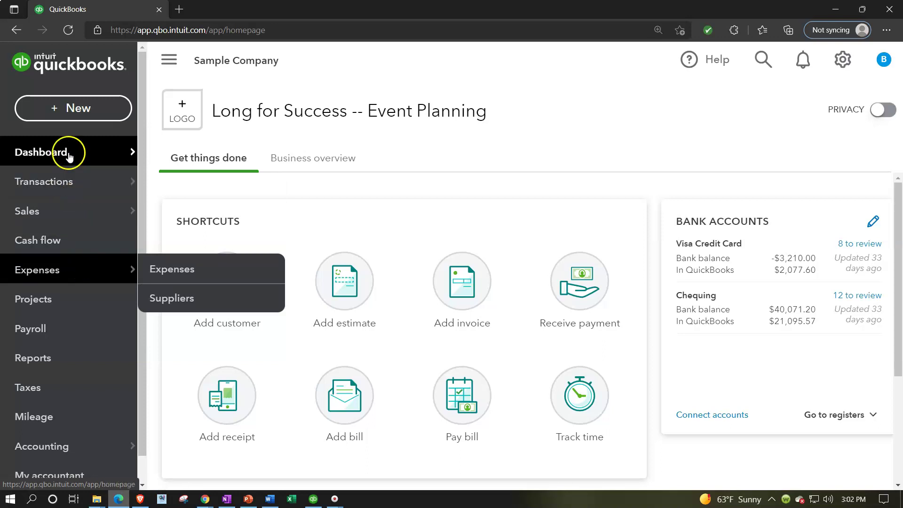
- Review the sample company's available new transaction forms and its dashboard shortcuts
click(71, 108)
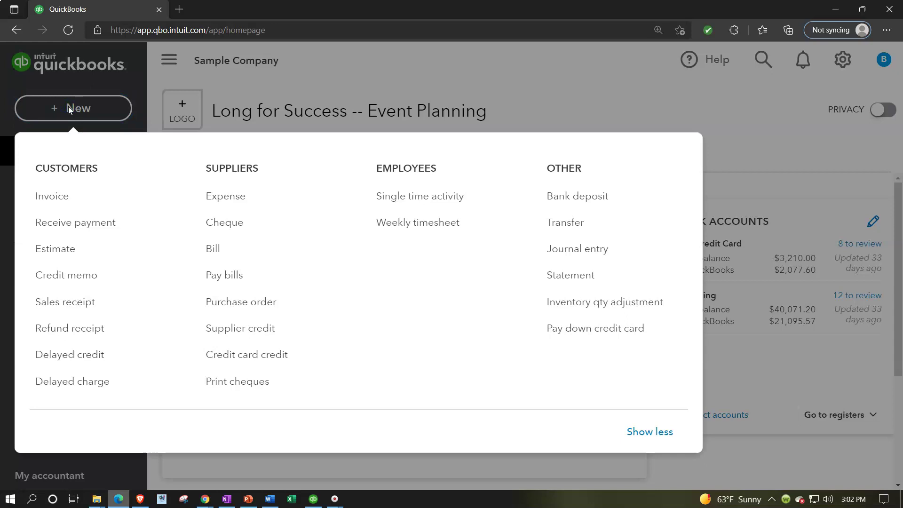
click(69, 107)
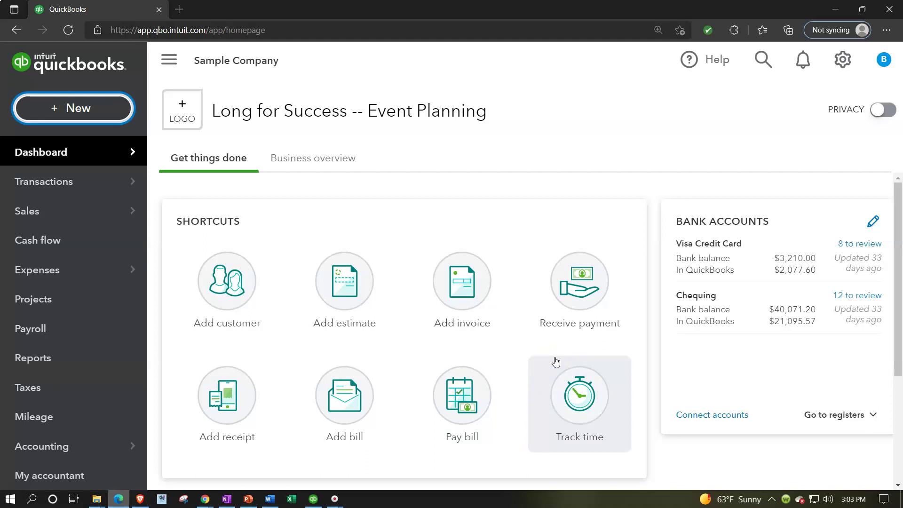
scroll(555, 361, down, 1)
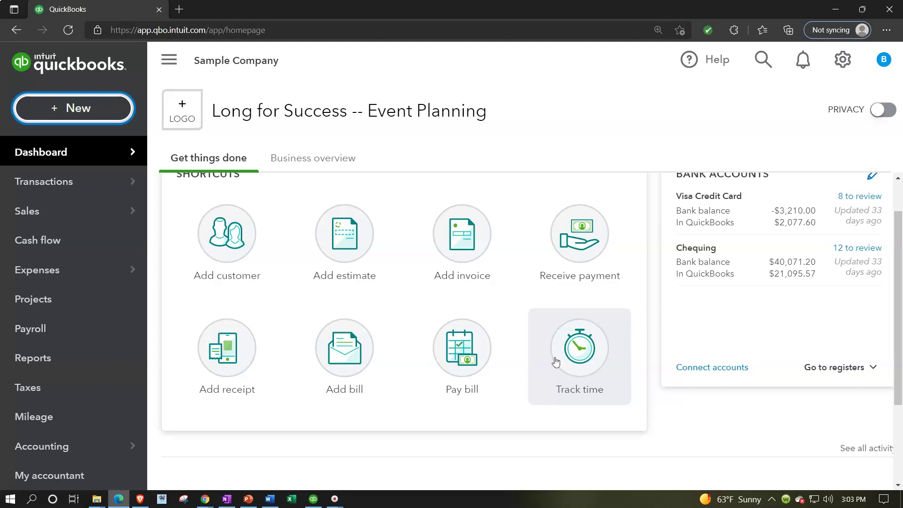
scroll(556, 361, up, 1)
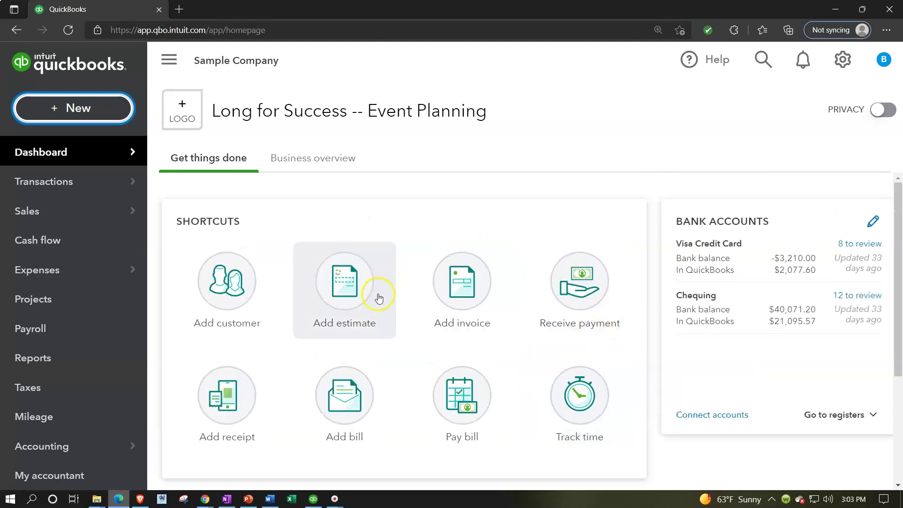
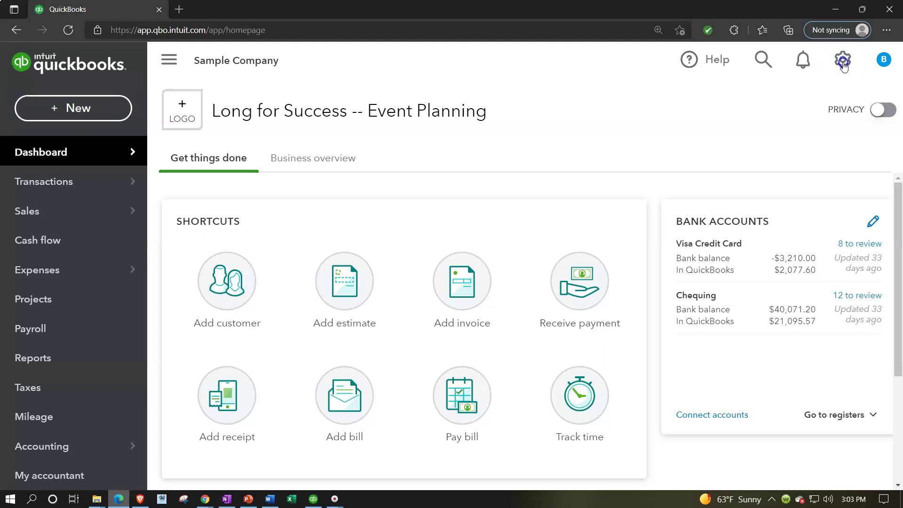
- Change the sample company to Accountant view and display the list of new transaction forms
click(843, 61)
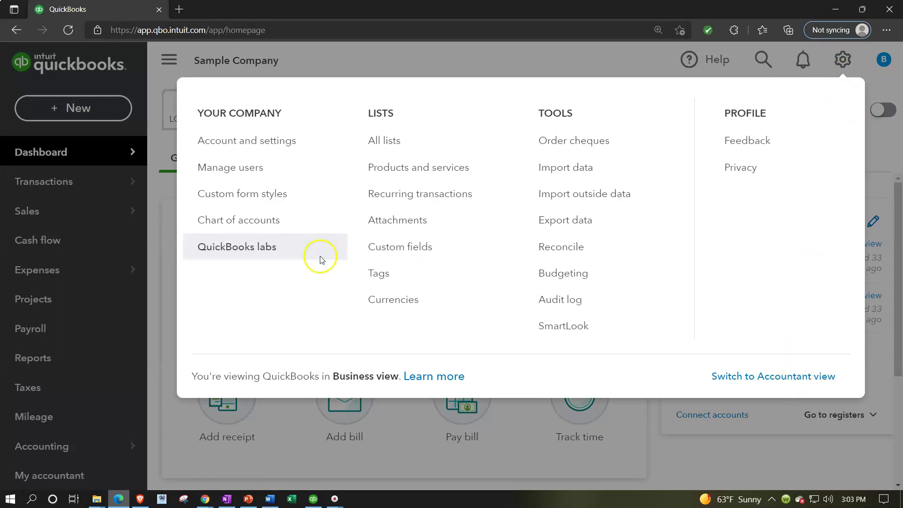
click(750, 375)
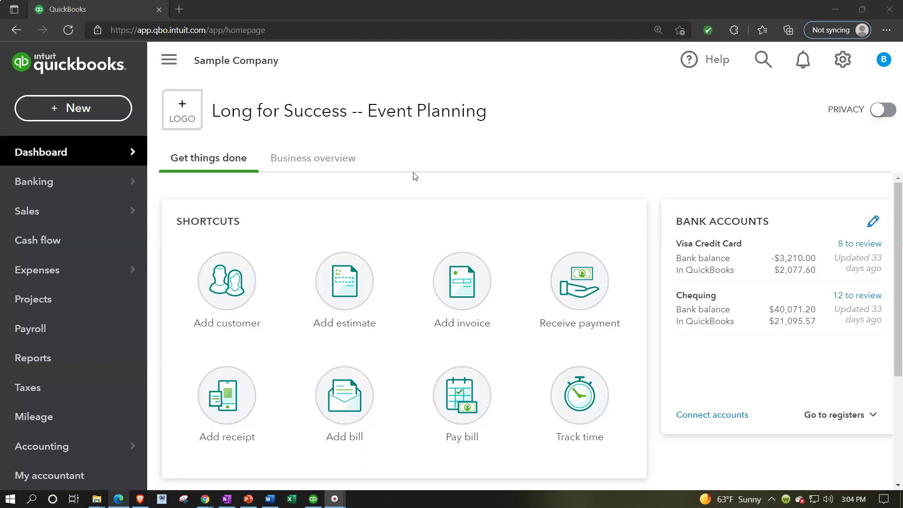
click(99, 115)
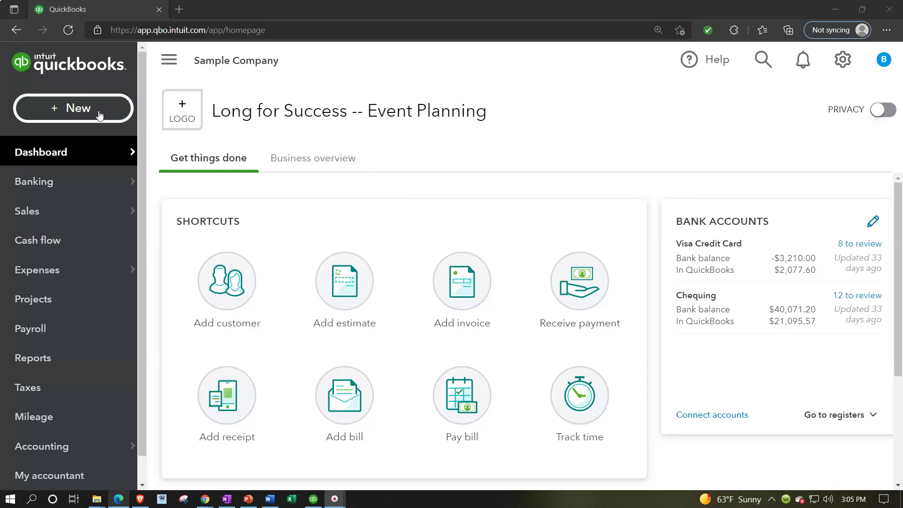
click(111, 108)
click(112, 107)
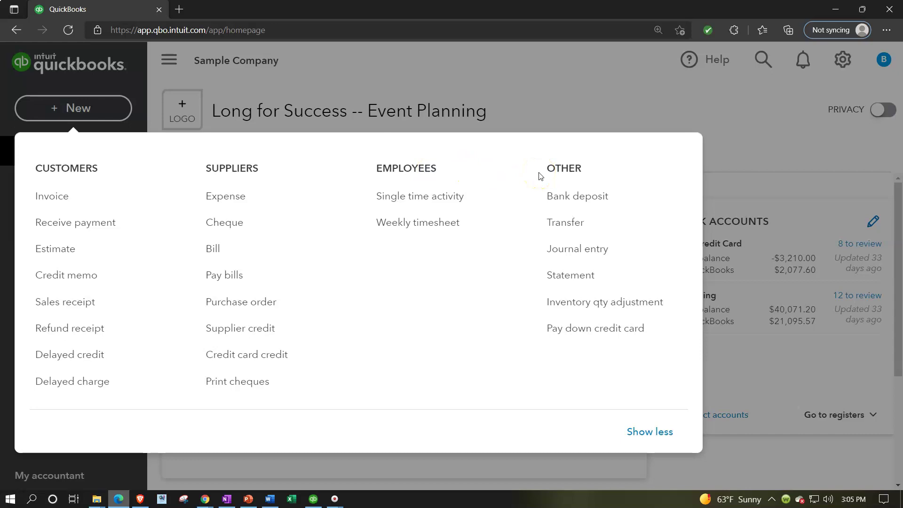
- Compare the QuickBooks Desktop Home page flowchart with the sample company's list of new transaction forms in Edge
click(315, 498)
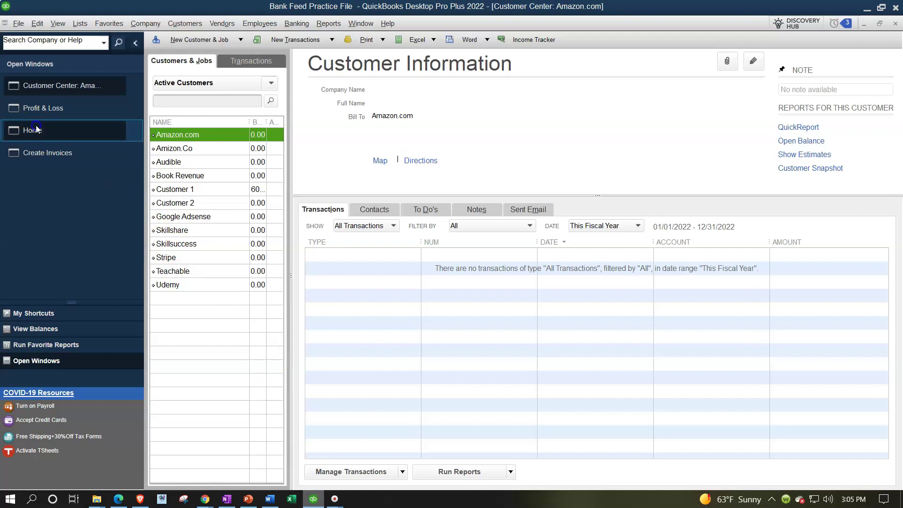
click(37, 127)
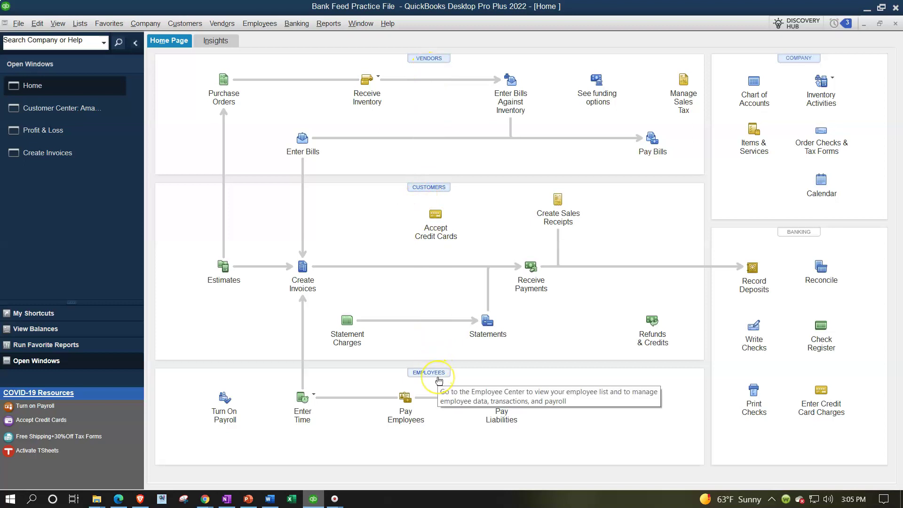
click(313, 499)
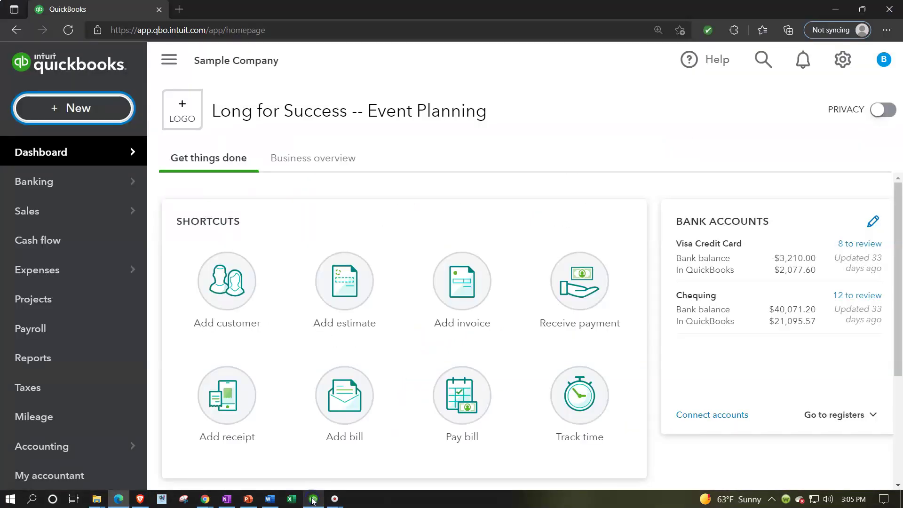
click(101, 108)
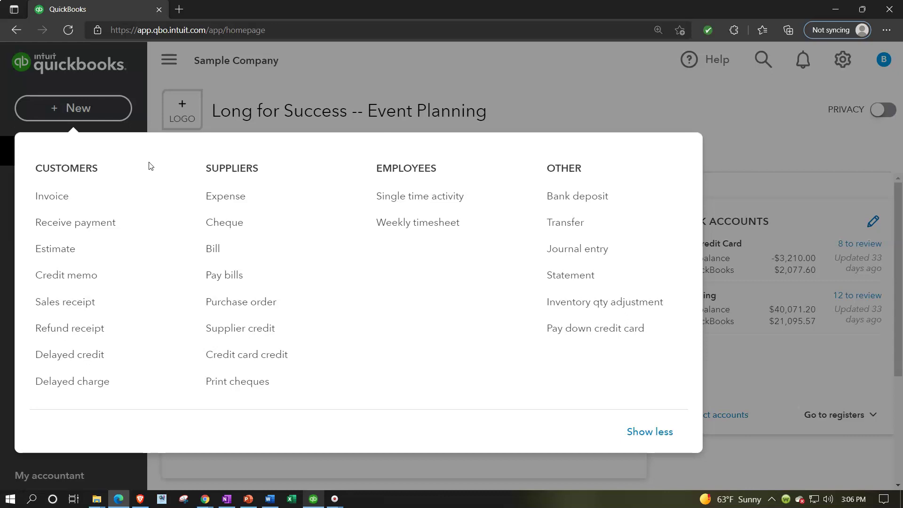
- Review the customer, supplier, employee and other transaction forms, and close the list of new forms
click(138, 200)
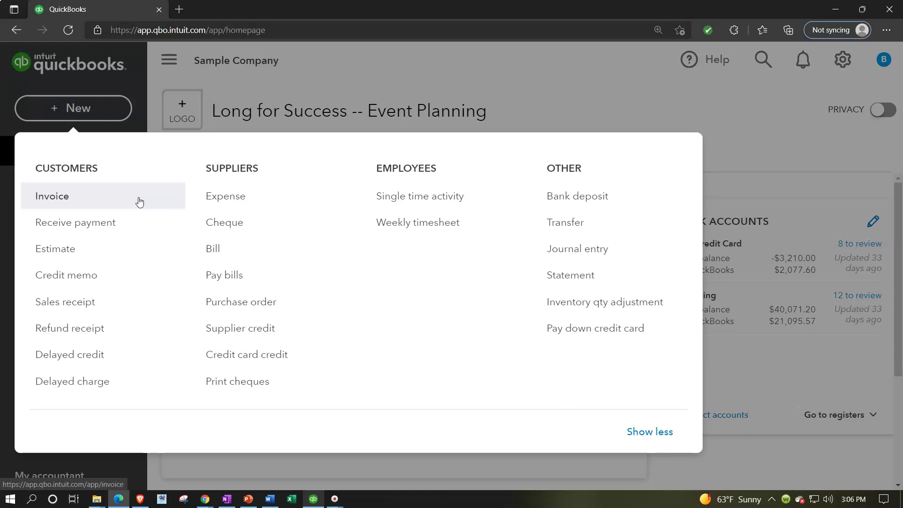
click(135, 219)
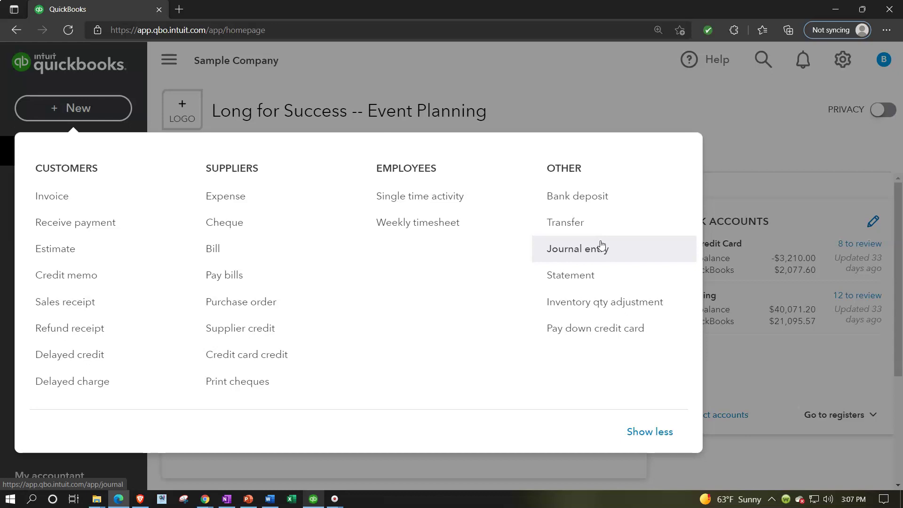
click(597, 258)
click(570, 87)
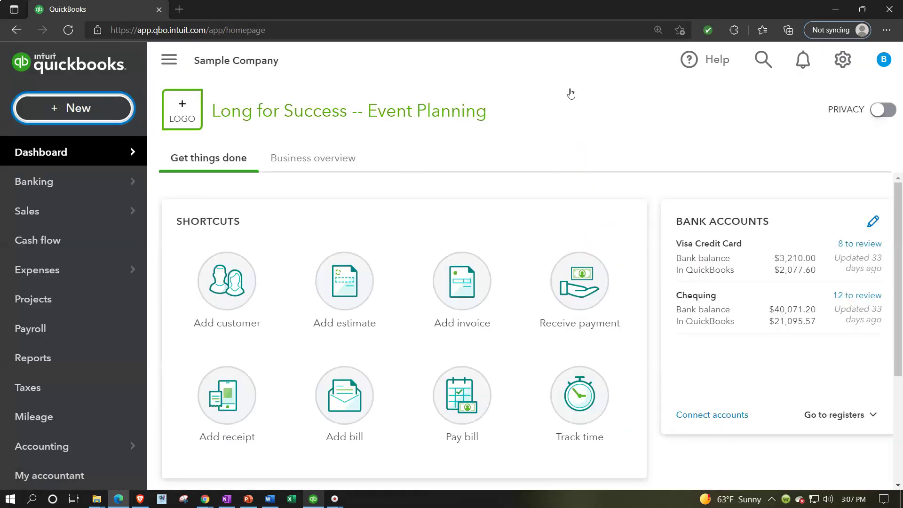
click(568, 107)
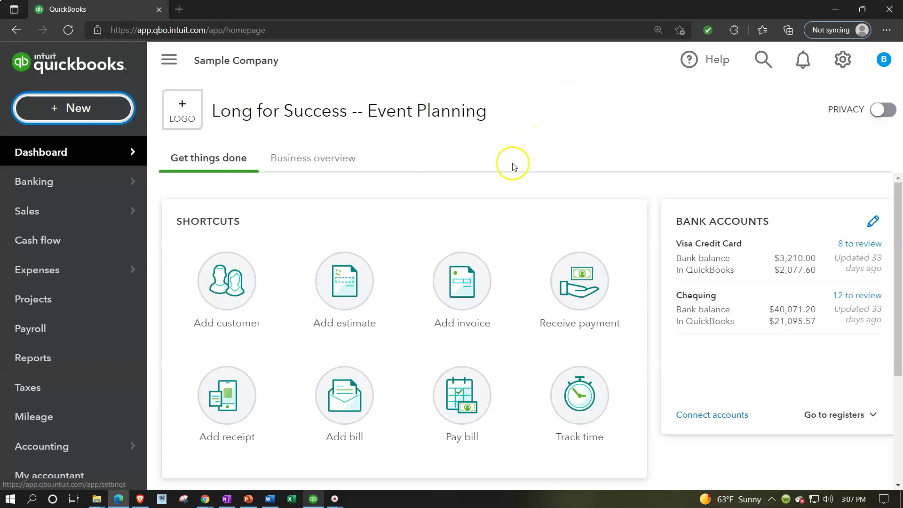
- Compare the sample company's dashboard shortcuts with the QuickBooks Desktop Home page flowchart
mouse_move(82, 185)
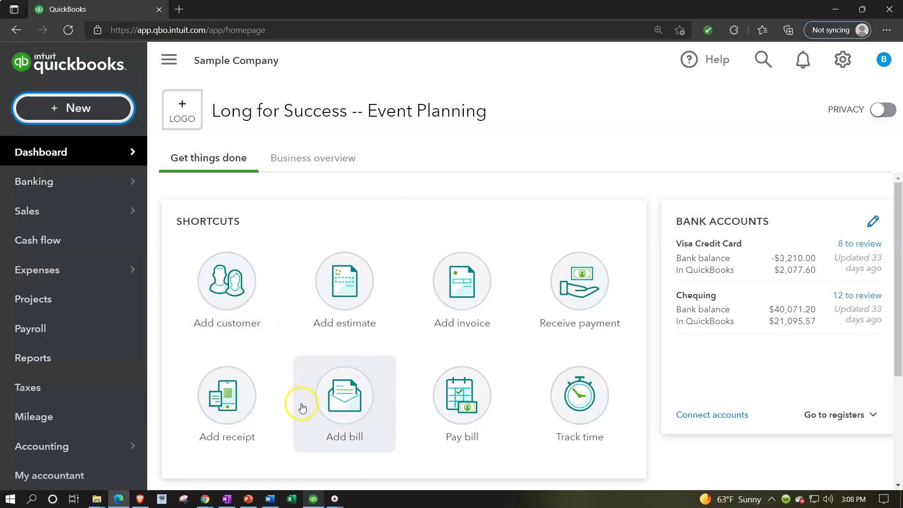
click(314, 499)
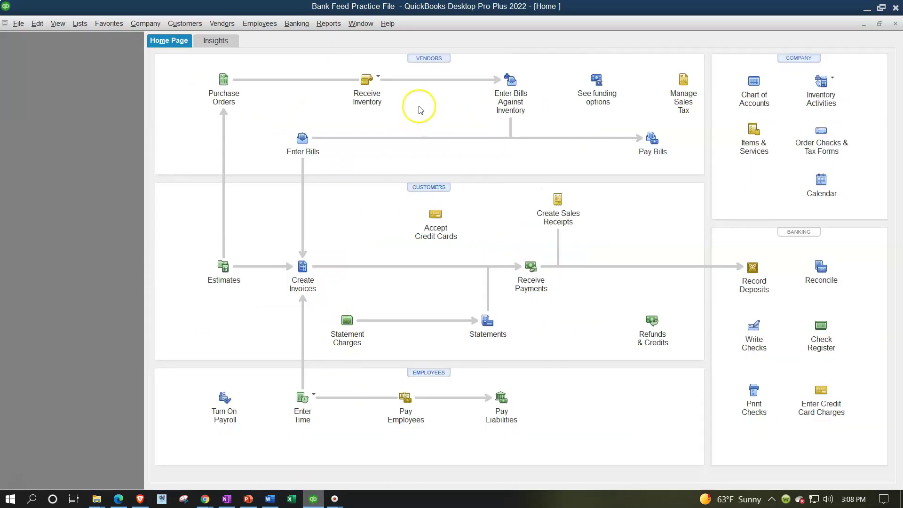
click(452, 44)
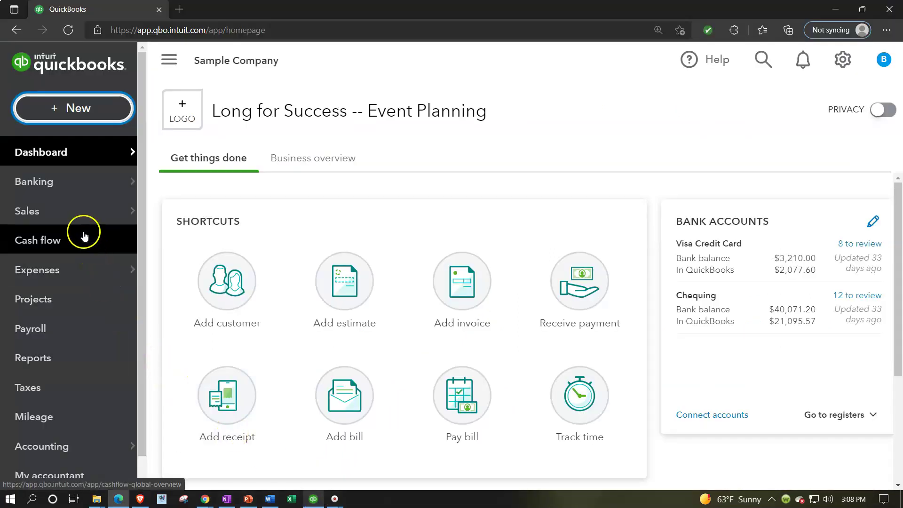
- Return to the sample company in Edge and view the Sales section's Overview and Customers pages
mouse_move(63, 211)
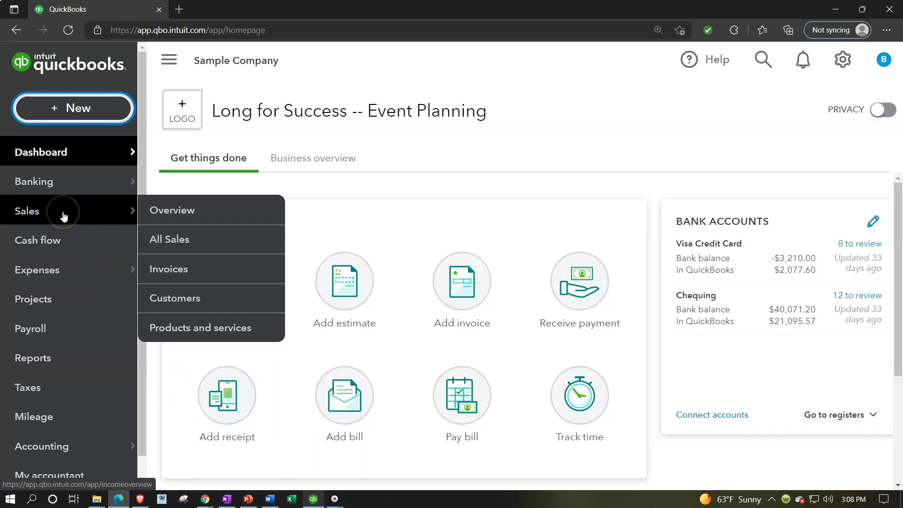
click(164, 212)
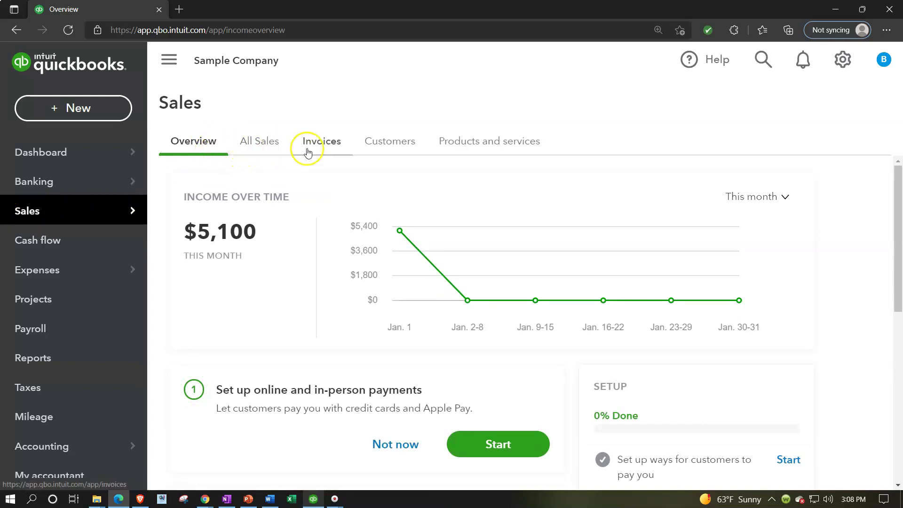
click(378, 144)
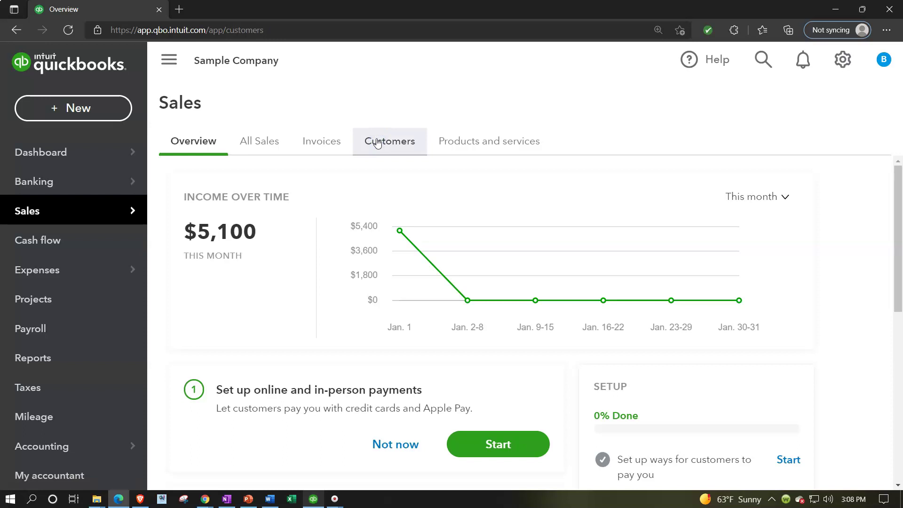
click(455, 143)
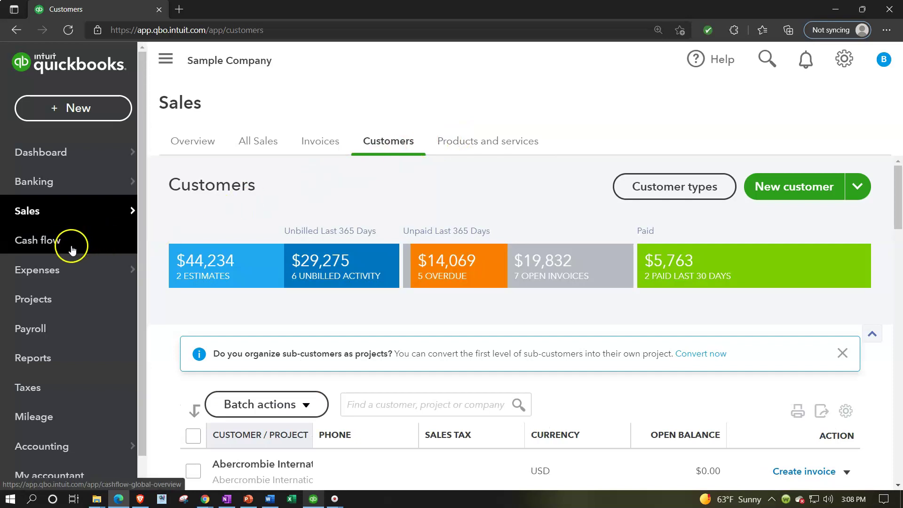
- Open the Expenses section and examine its expense transactions and supplier list
mouse_move(58, 275)
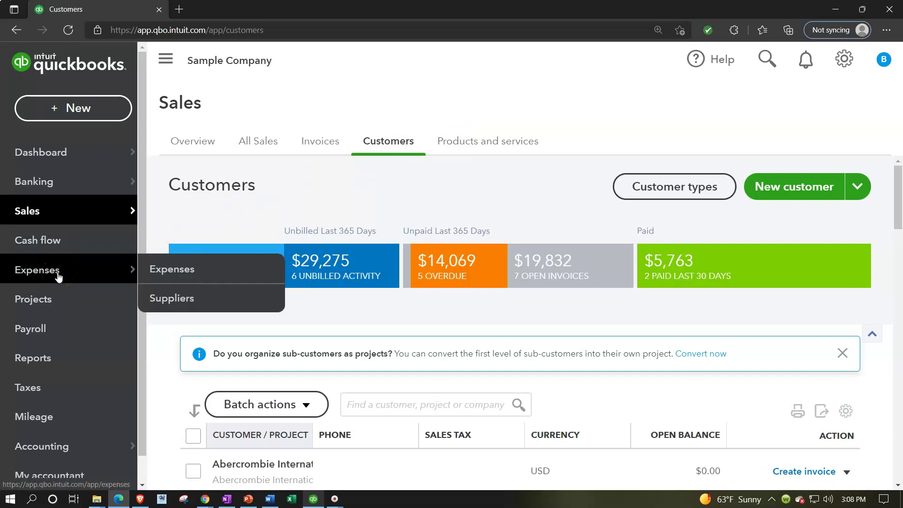
click(58, 276)
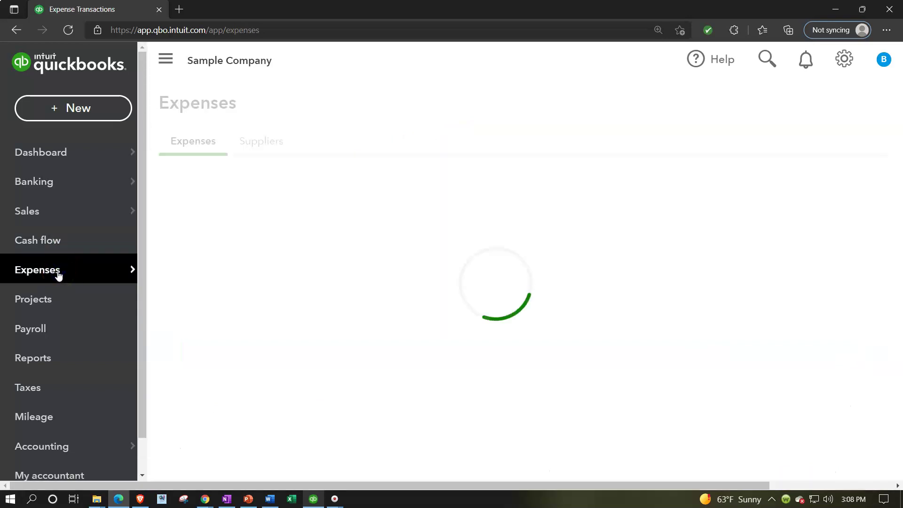
click(193, 147)
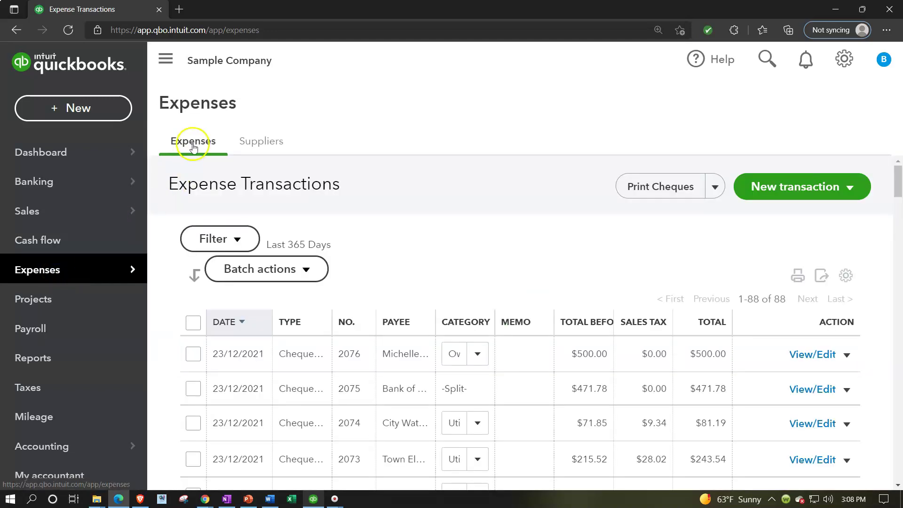
click(254, 141)
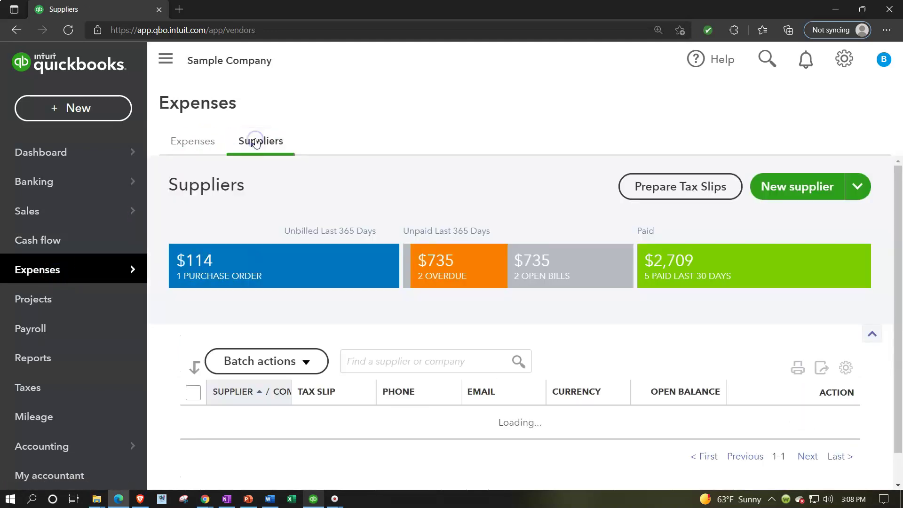
scroll(382, 282, down, 2)
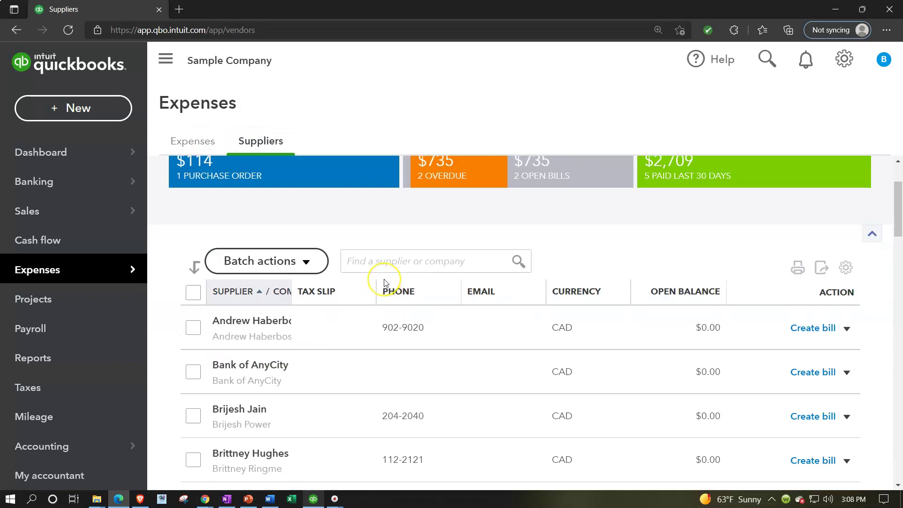
scroll(383, 276, down, 1)
scroll(382, 274, down, 1)
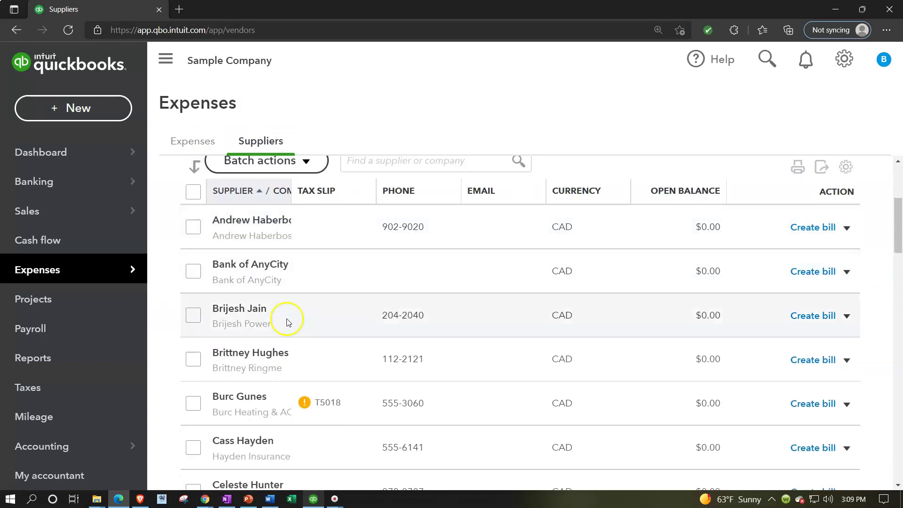
- View the Payroll, Reports and Taxes pages in turn, dismissing the welcome message on Taxes
click(60, 331)
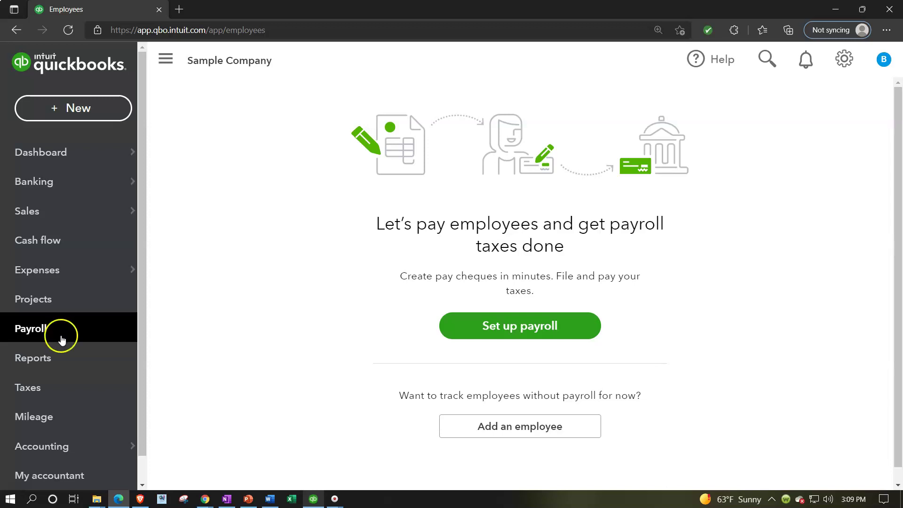
click(61, 359)
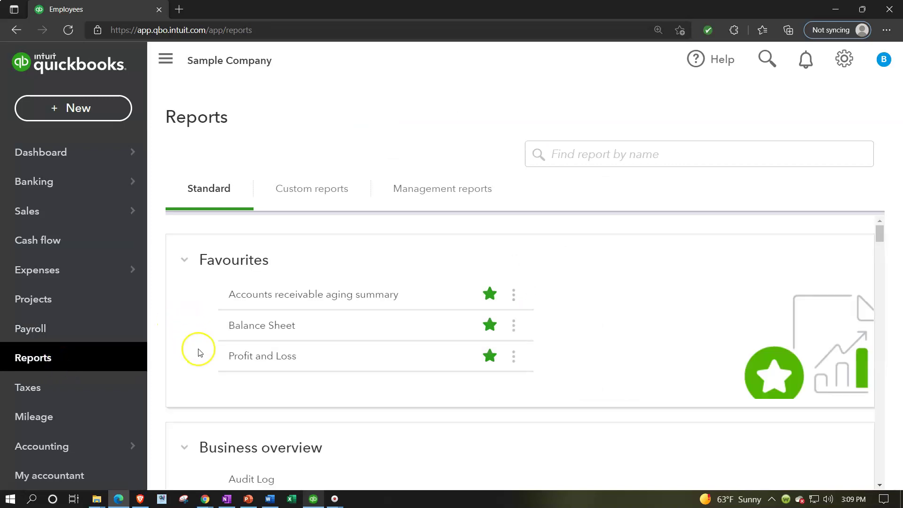
click(75, 385)
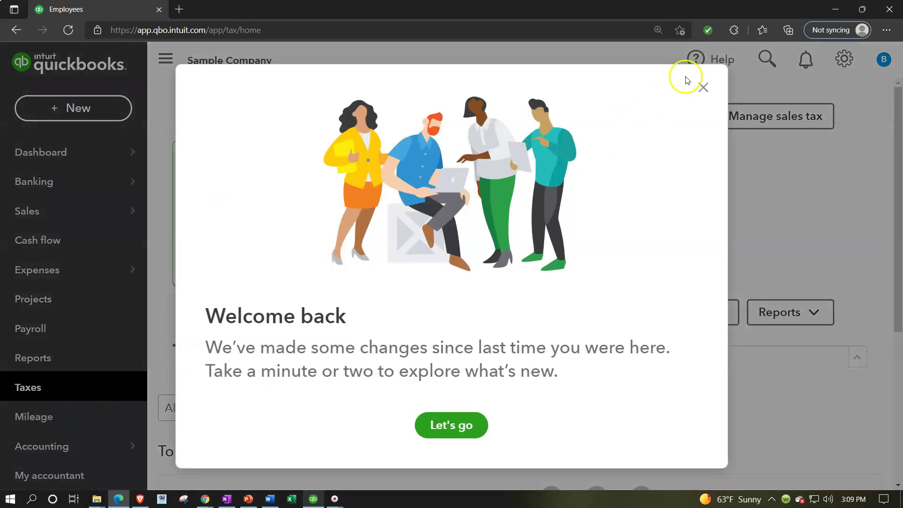
click(693, 94)
- Examine the Chart of accounts and Reconcile options in the Accounting section
mouse_move(81, 447)
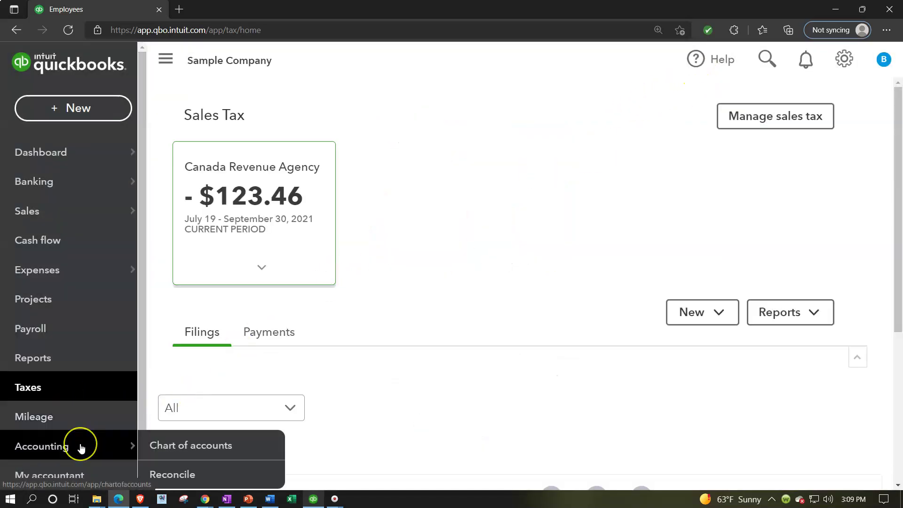
scroll(80, 448, down, 1)
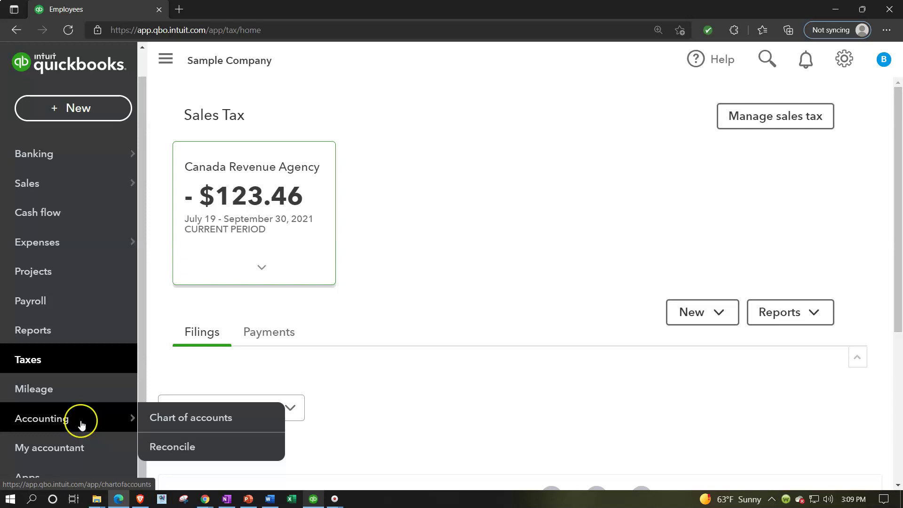
click(161, 423)
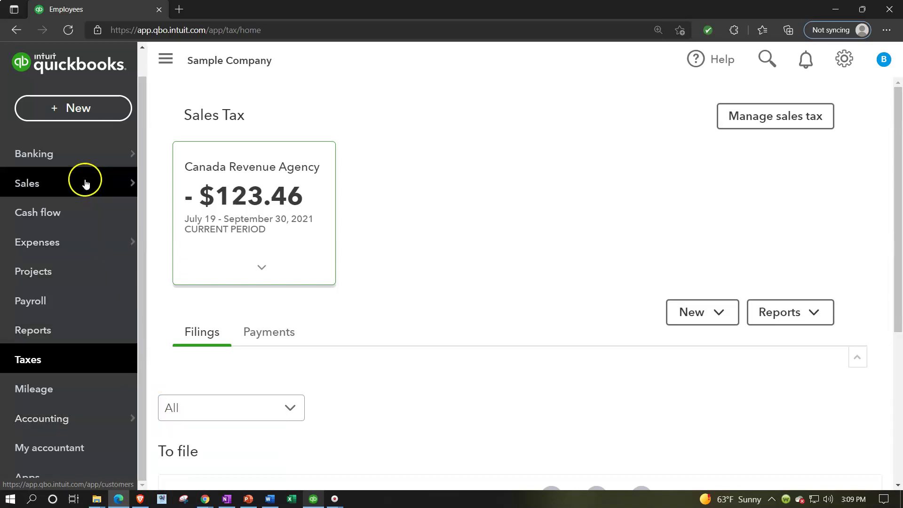
- Open the Banking page without its bank connection introduction, and collapse and restore the navigation sidebar
mouse_move(77, 163)
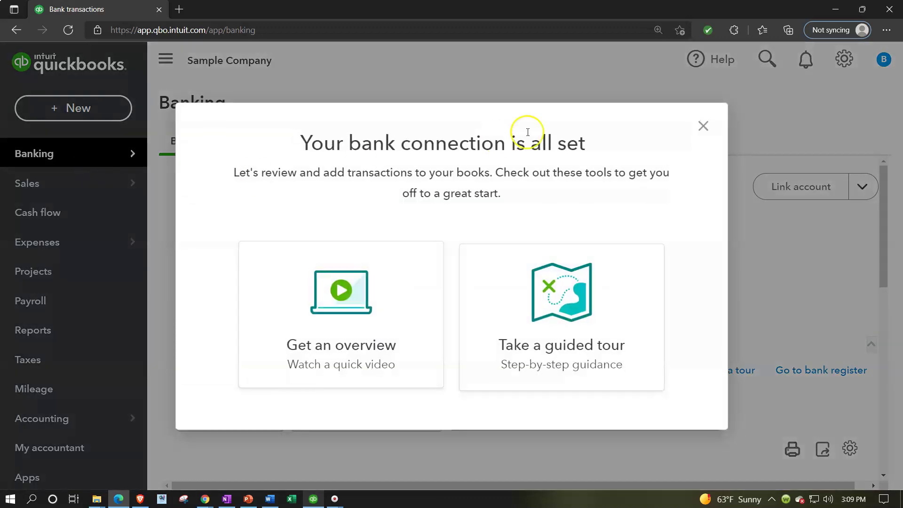
click(704, 125)
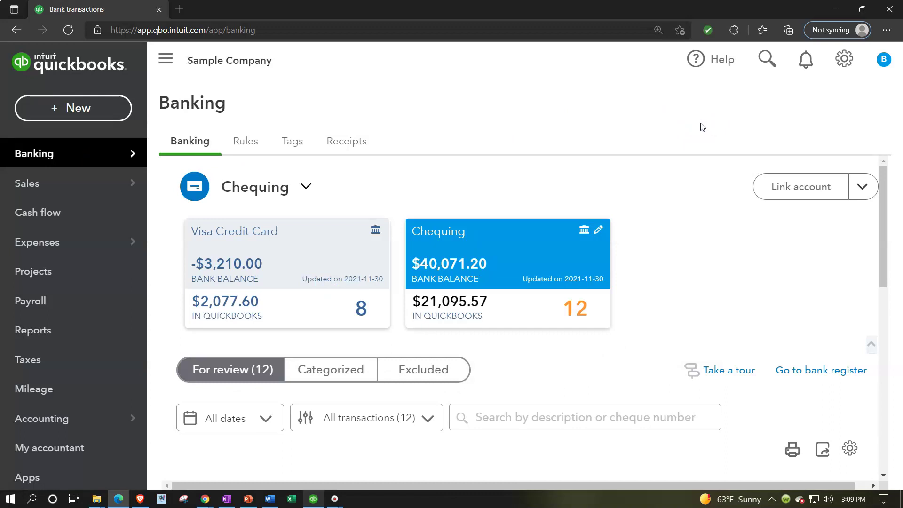
click(167, 60)
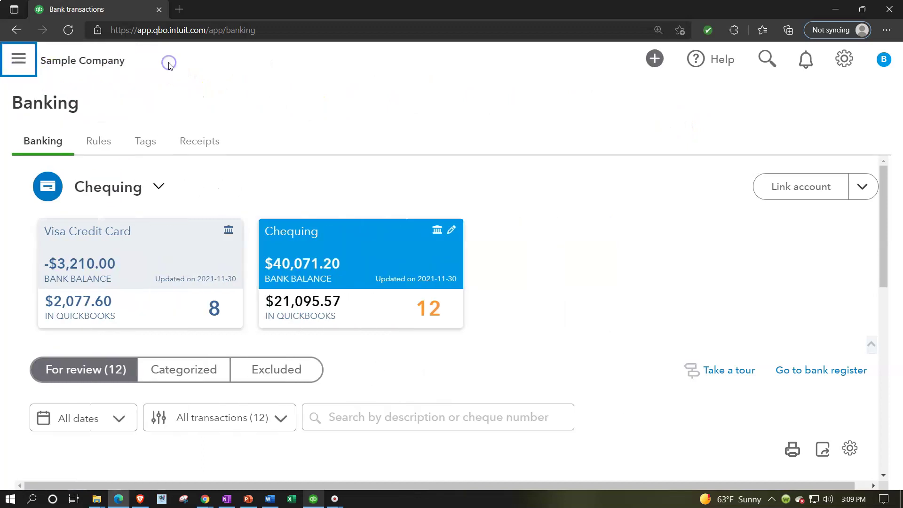
click(22, 70)
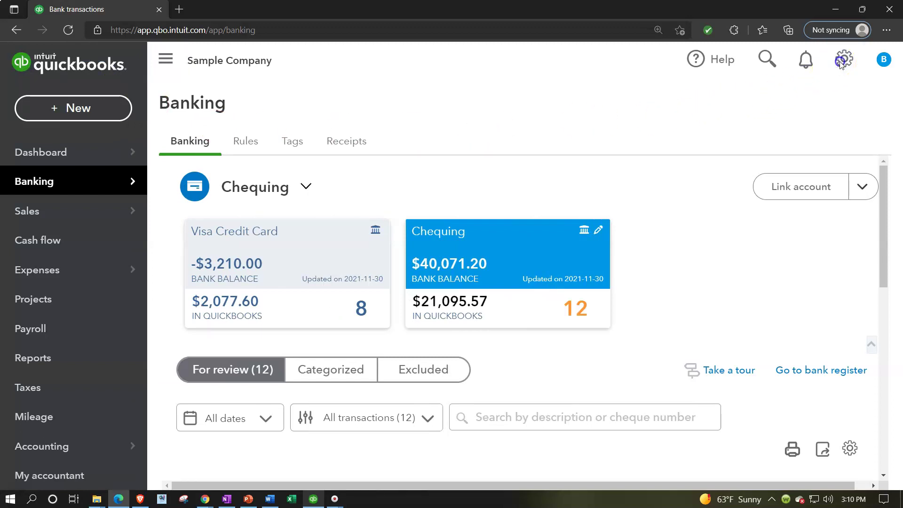
- Review the company, list, tool and profile options in the sample company's settings, and close them
click(841, 63)
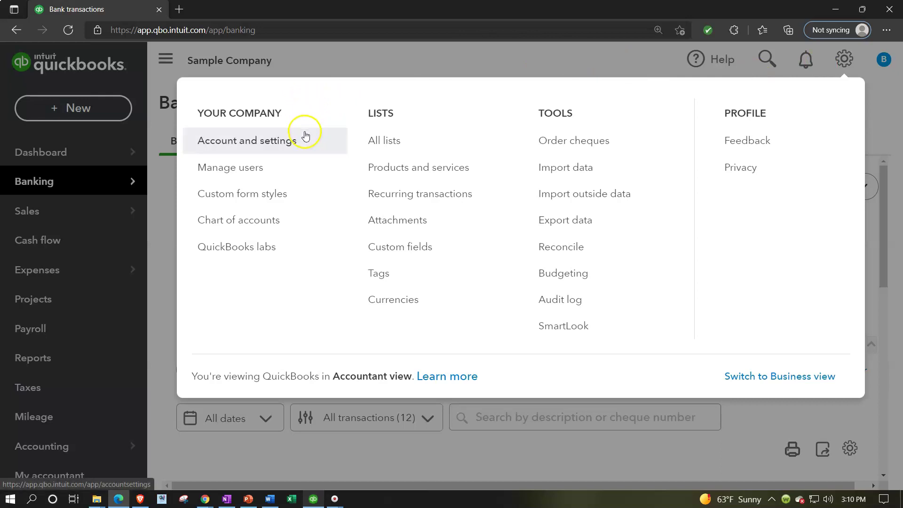
click(302, 189)
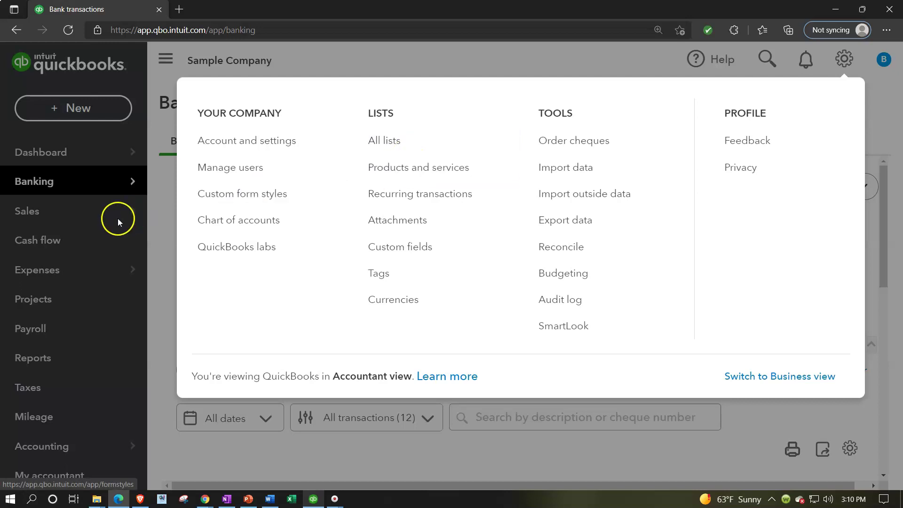
click(445, 219)
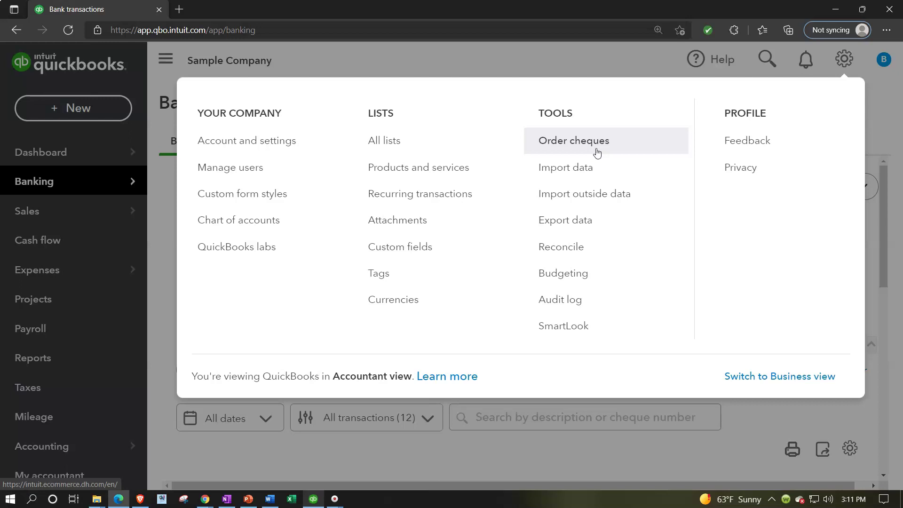
click(591, 170)
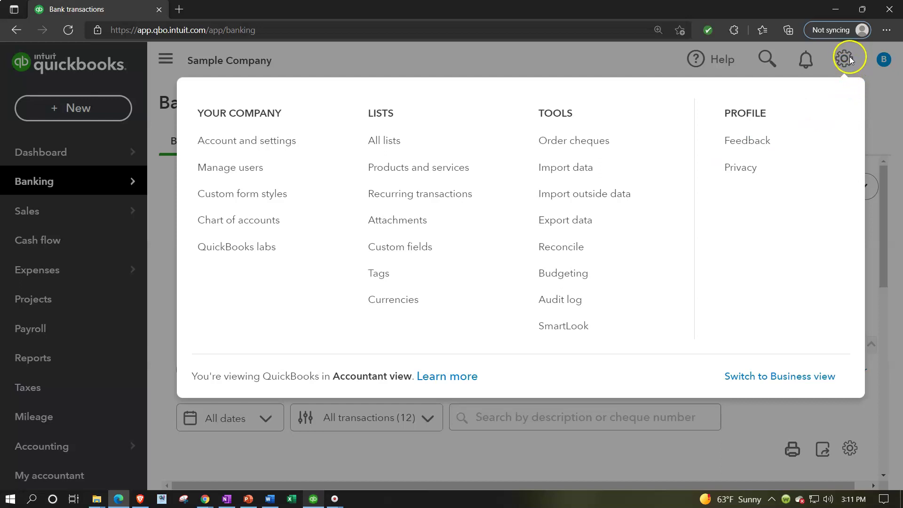
click(845, 58)
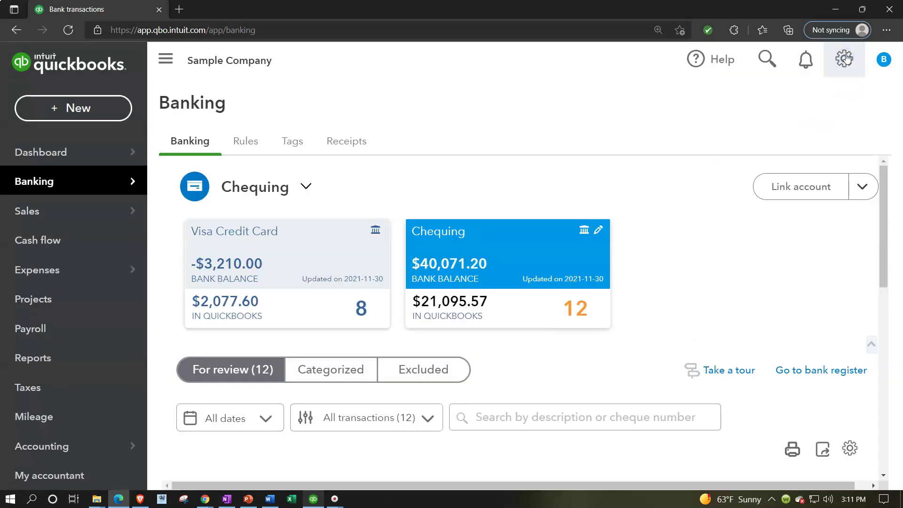
- Switch to the Get Great Guitars company's QuickBooks Online window in Chrome
click(805, 61)
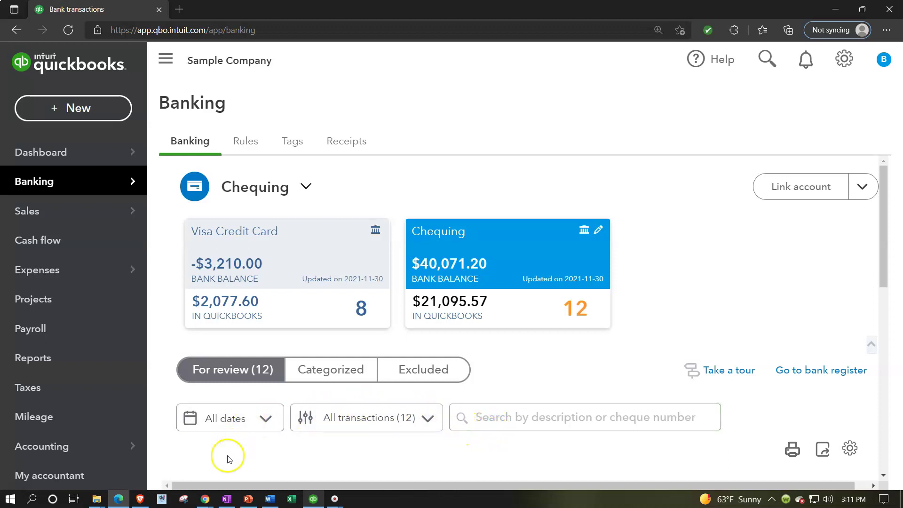
click(206, 500)
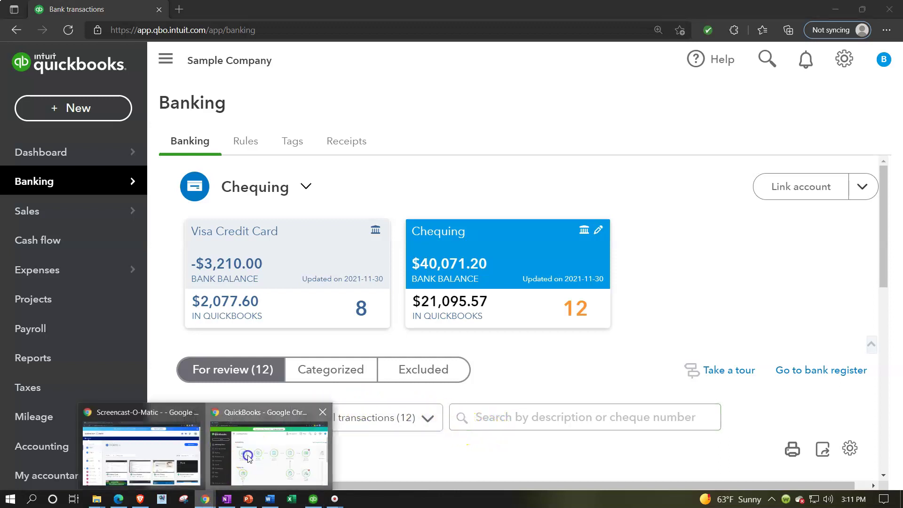
click(242, 473)
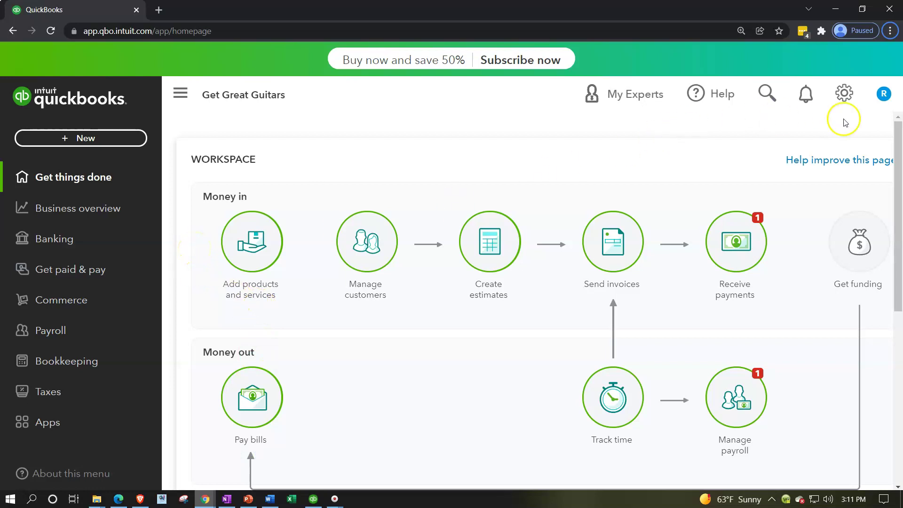
- Switch Get Great Guitars to Accountant view, dismiss the view notice, and examine the Banking, Sales and neighbouring navigation submenus
click(839, 94)
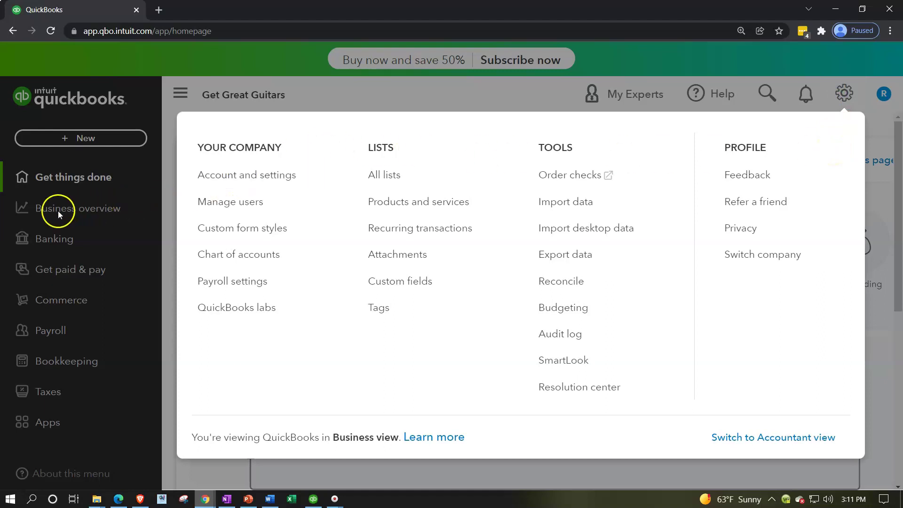
click(729, 438)
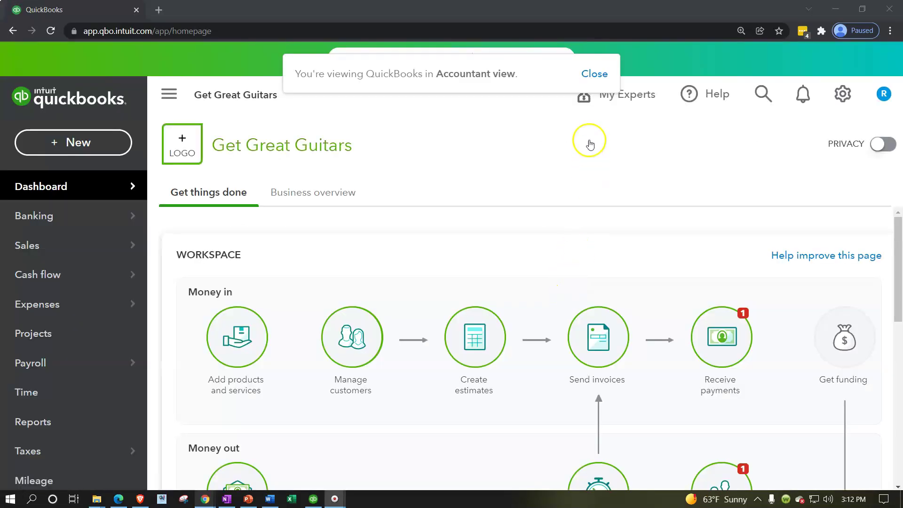
click(595, 75)
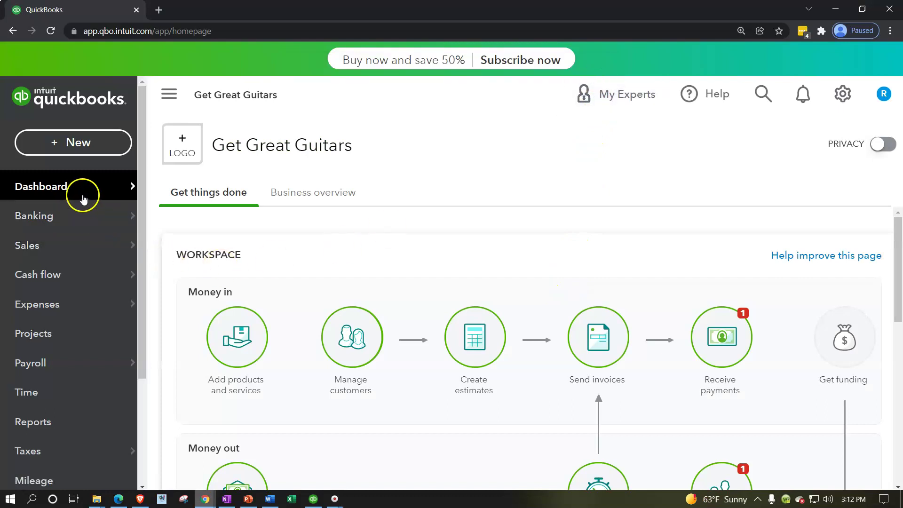
mouse_move(83, 198)
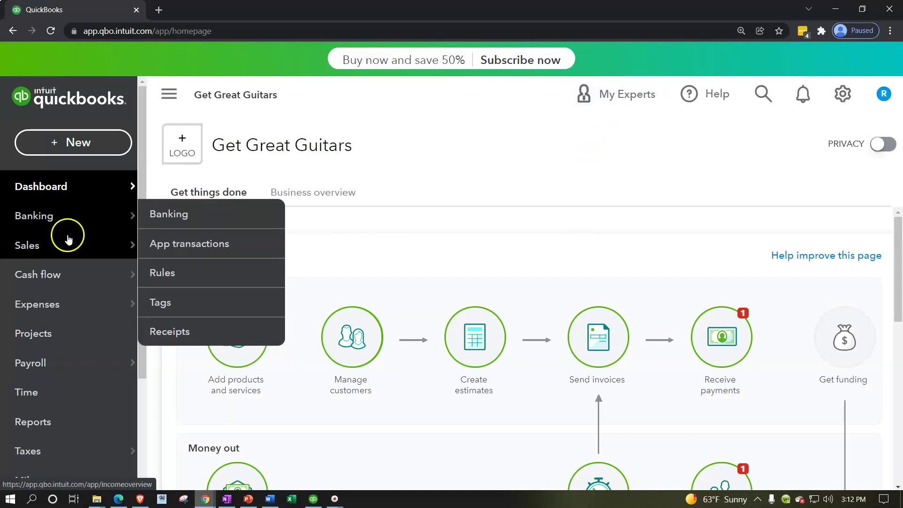
mouse_move(68, 241)
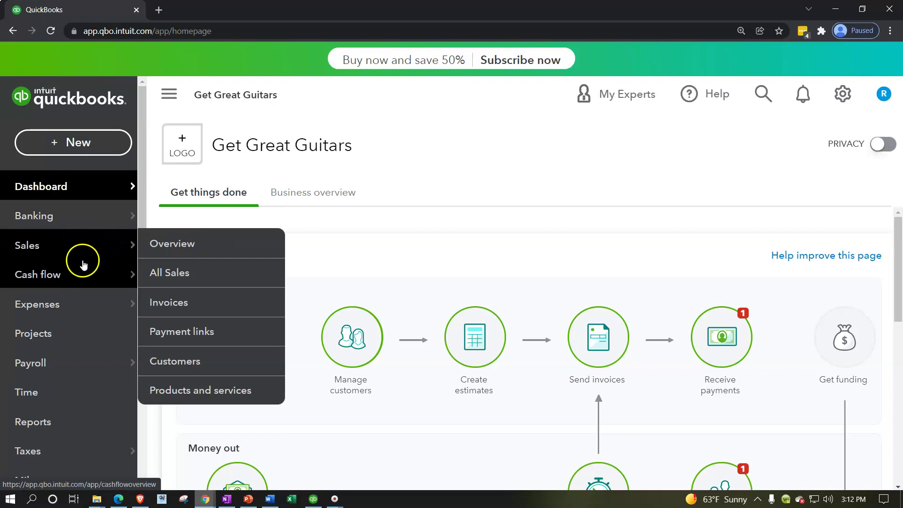
mouse_move(83, 266)
mouse_move(84, 305)
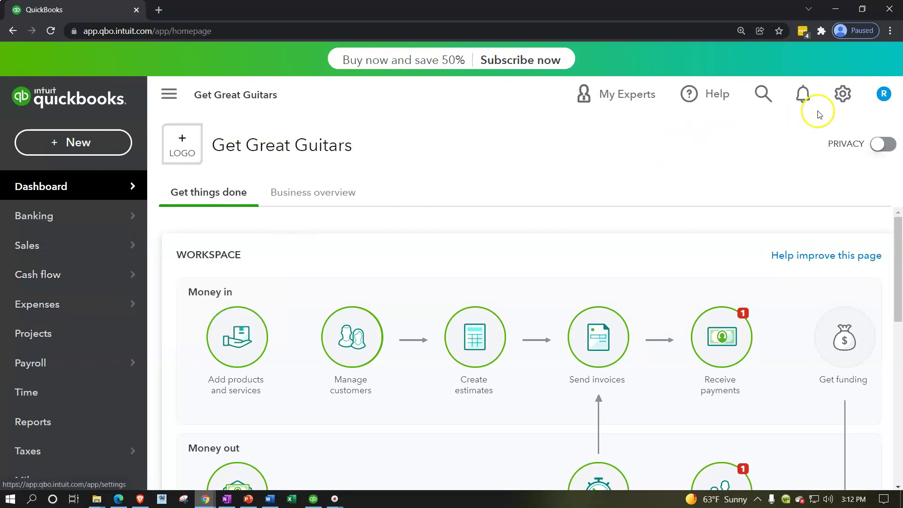
- Switch Get Great Guitars back to Business view and dismiss the view notice
click(840, 99)
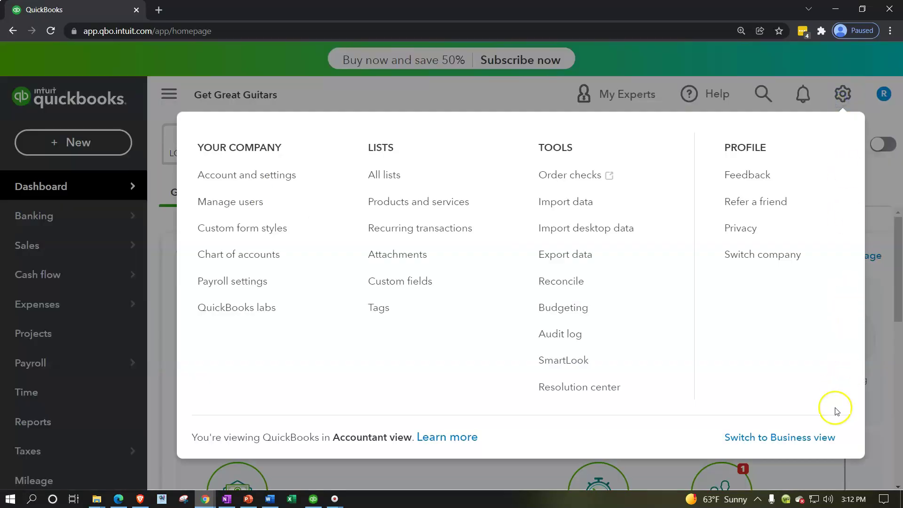
click(818, 441)
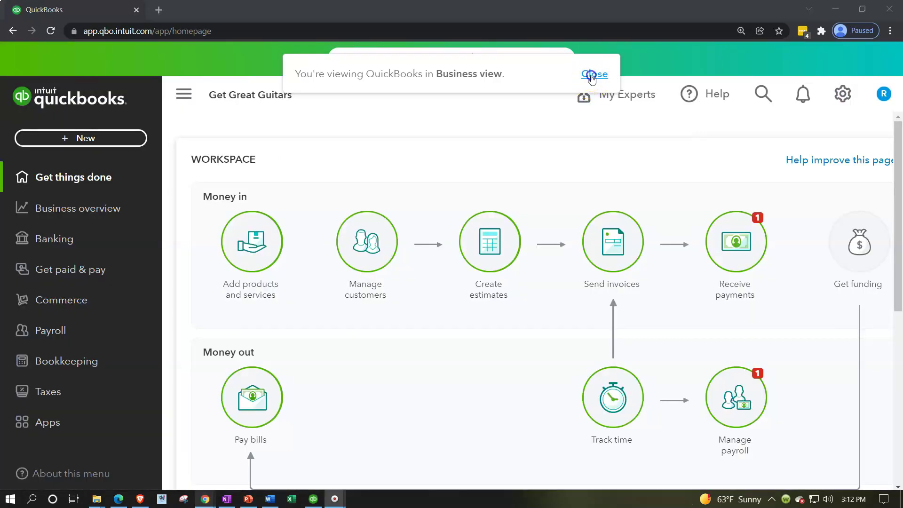
click(593, 75)
click(403, 216)
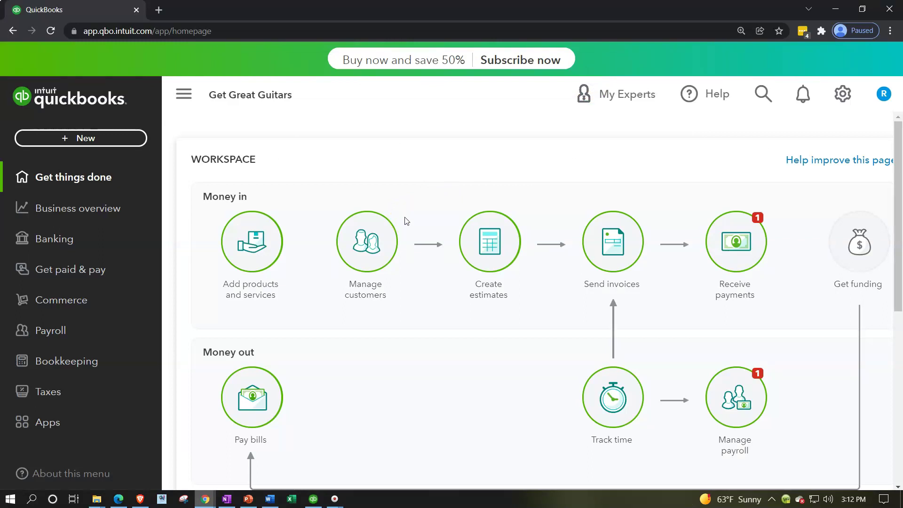
- Review the customer, vendor, employee and other forms available for new transactions, and close the list
click(80, 138)
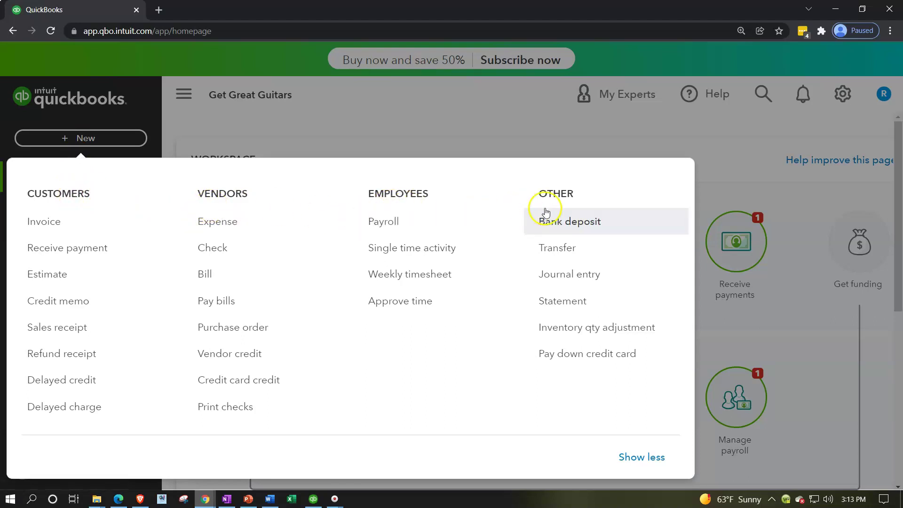
click(110, 139)
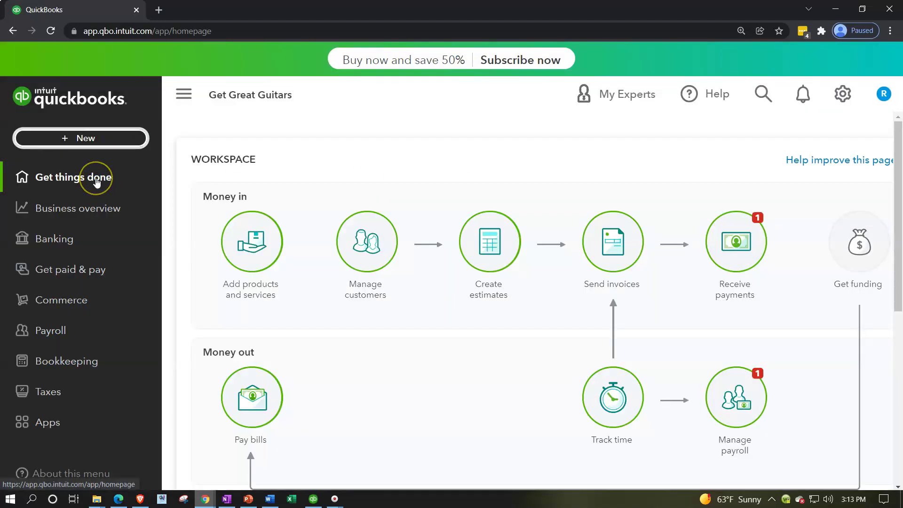
click(195, 240)
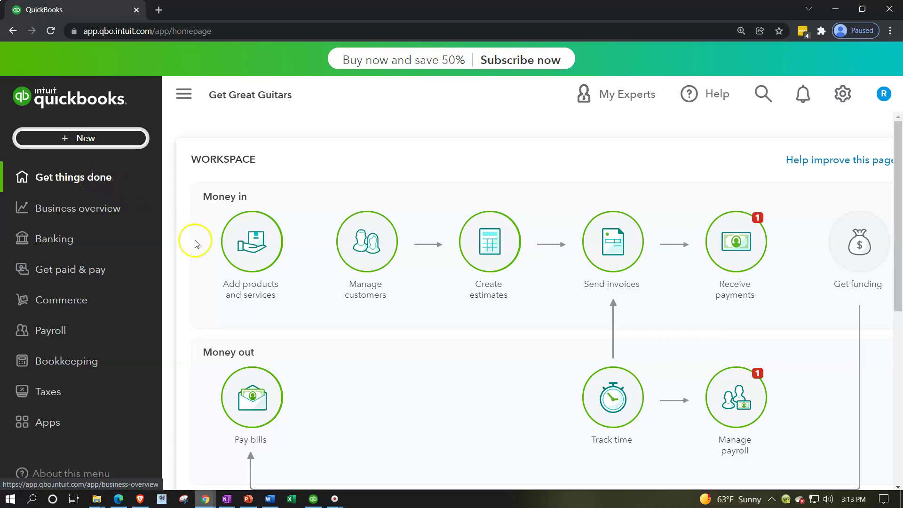
- Compare the Get things done workspace flowchart with the Home page in QuickBooks Desktop, returning to QuickBooks Online
scroll(195, 240, down, 1)
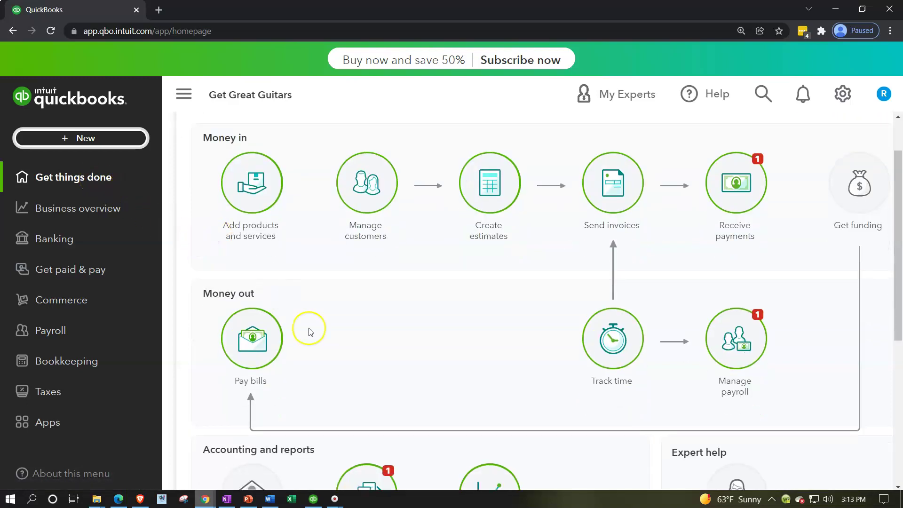
click(311, 499)
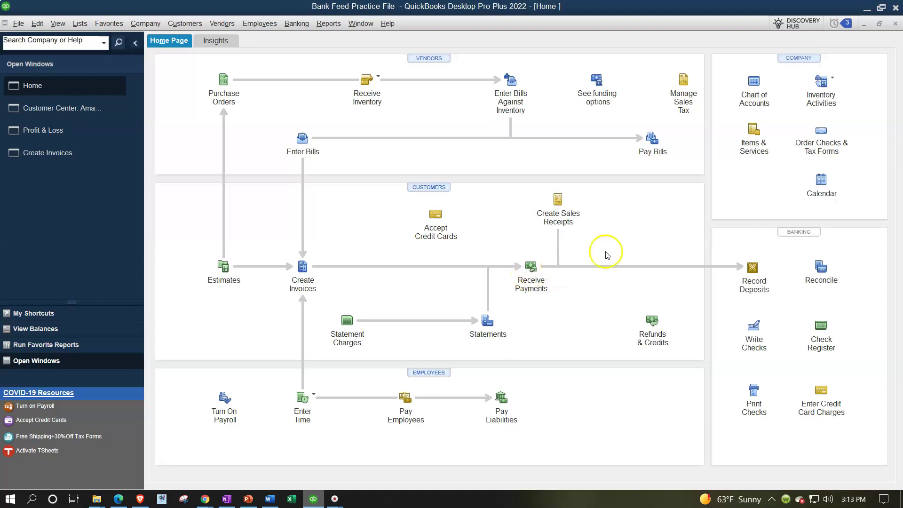
click(866, 9)
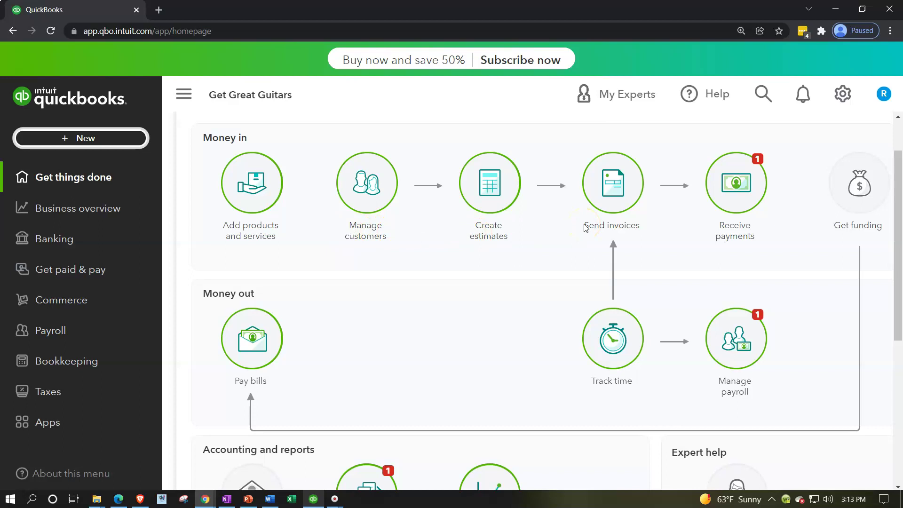
scroll(594, 228, down, 4)
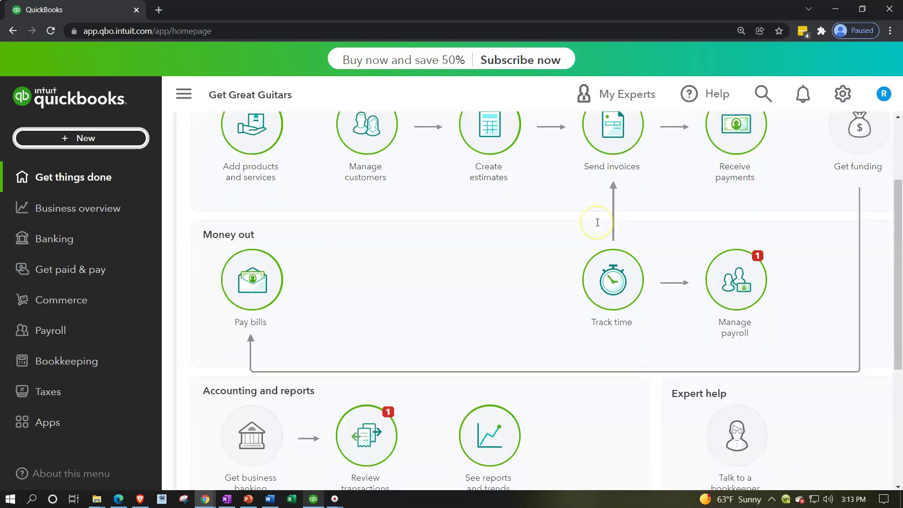
scroll(580, 318, up, 5)
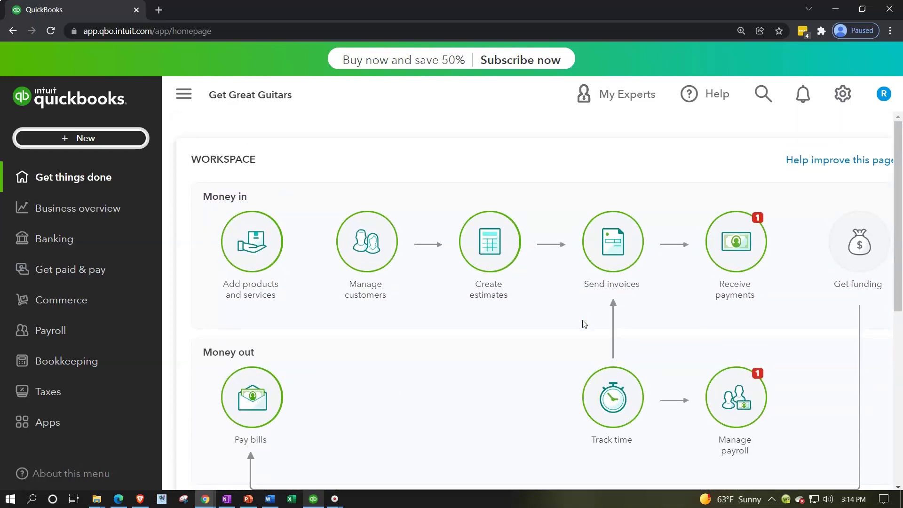
- Examine the cash flow, profit and loss, invoice and sales cards on the Business overview page, and return to Get things done
click(86, 209)
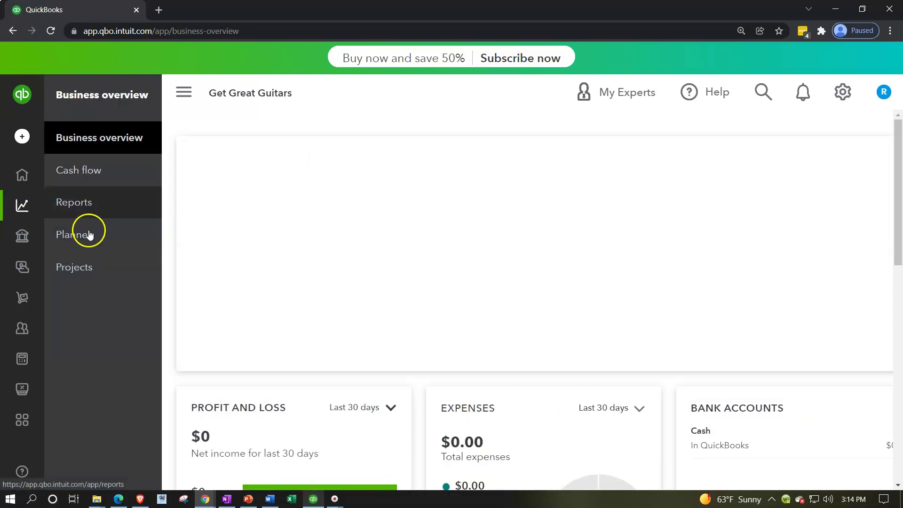
mouse_move(24, 253)
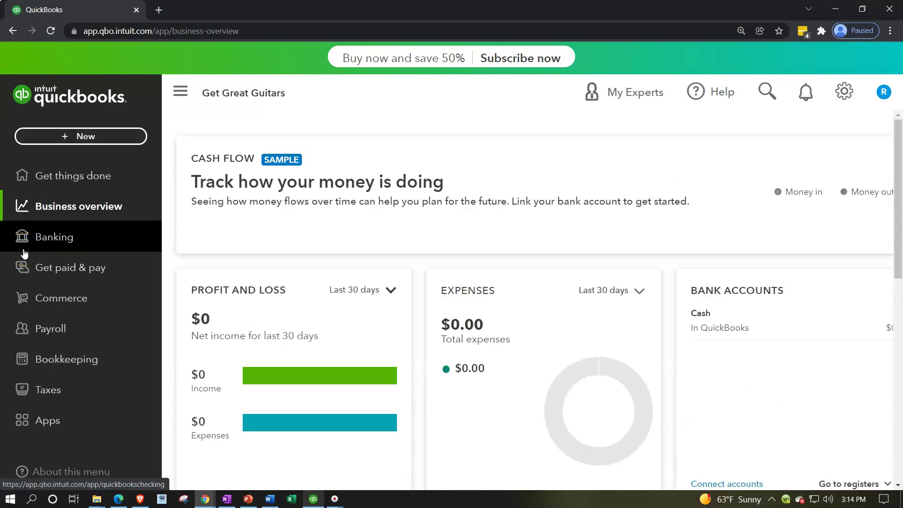
click(27, 209)
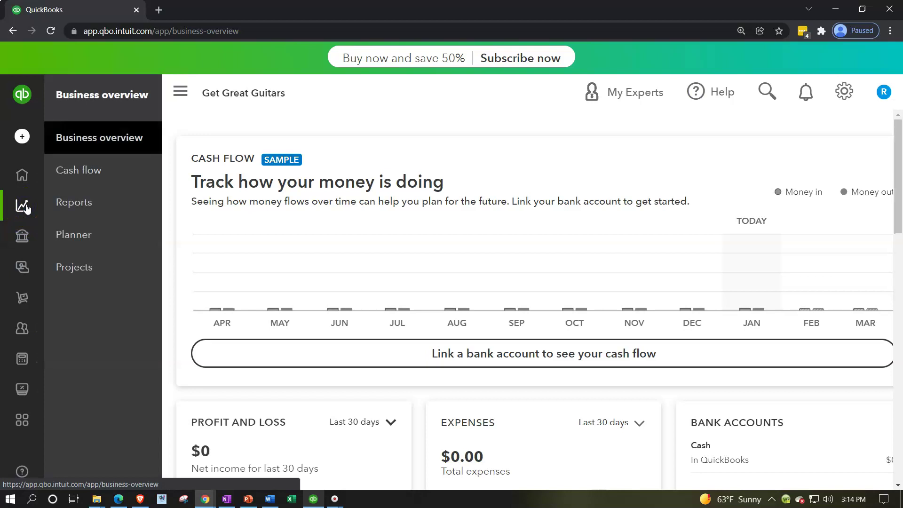
click(91, 148)
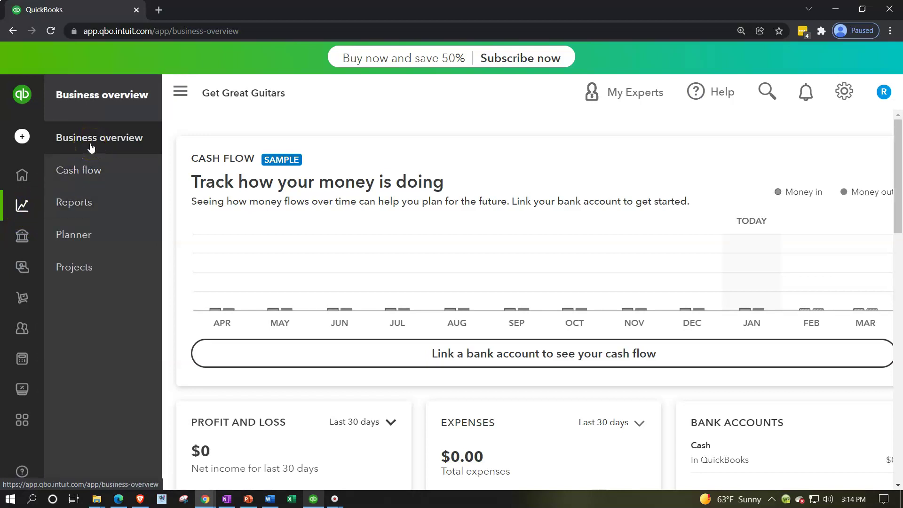
scroll(276, 258, down, 10)
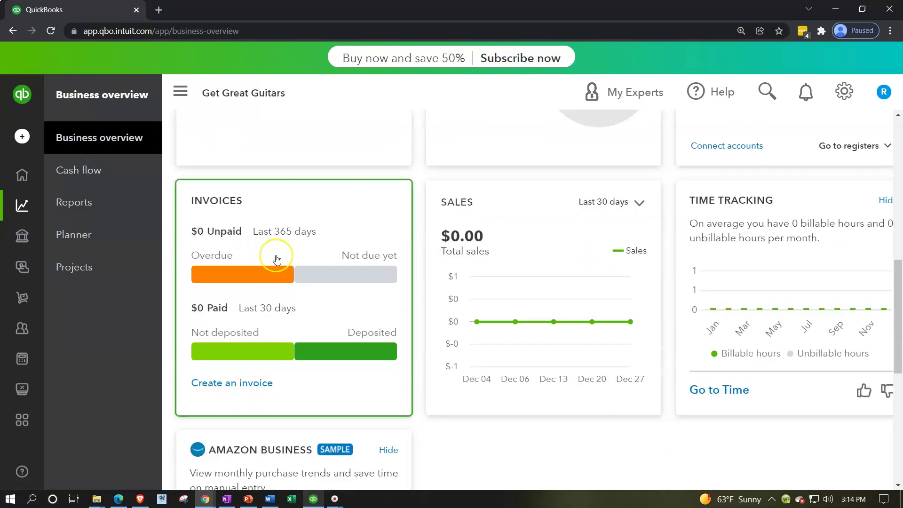
scroll(277, 259, down, 5)
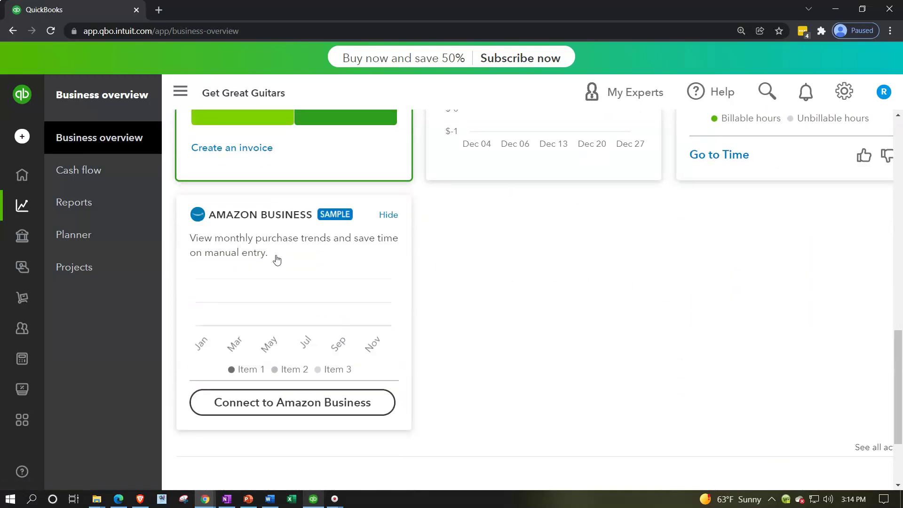
scroll(277, 260, up, 12)
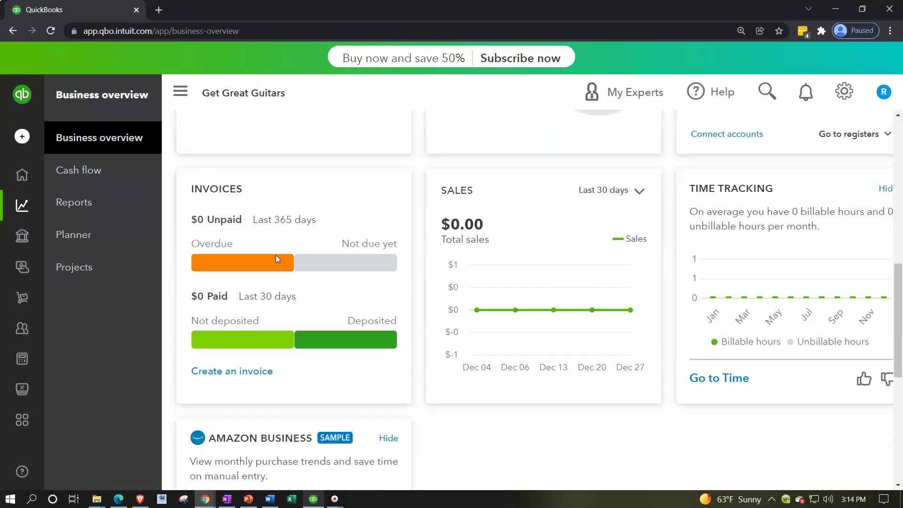
scroll(278, 259, up, 3)
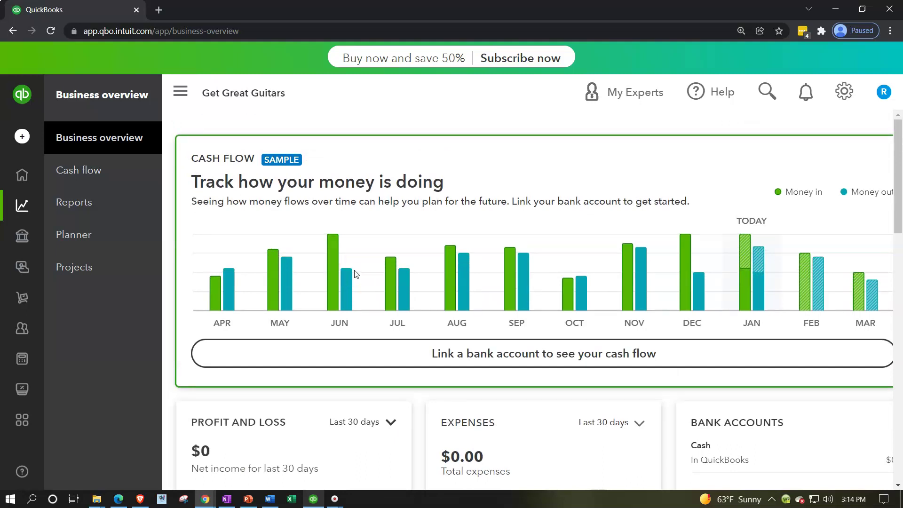
scroll(356, 274, down, 4)
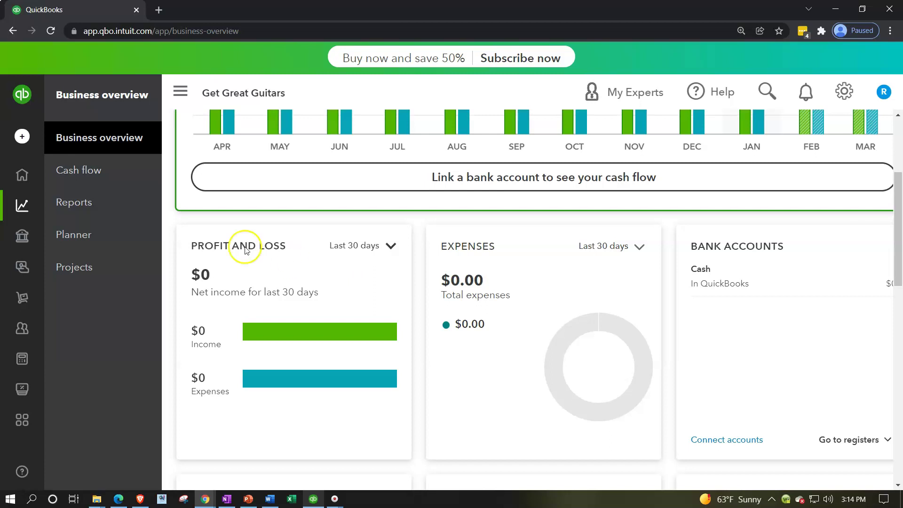
click(26, 179)
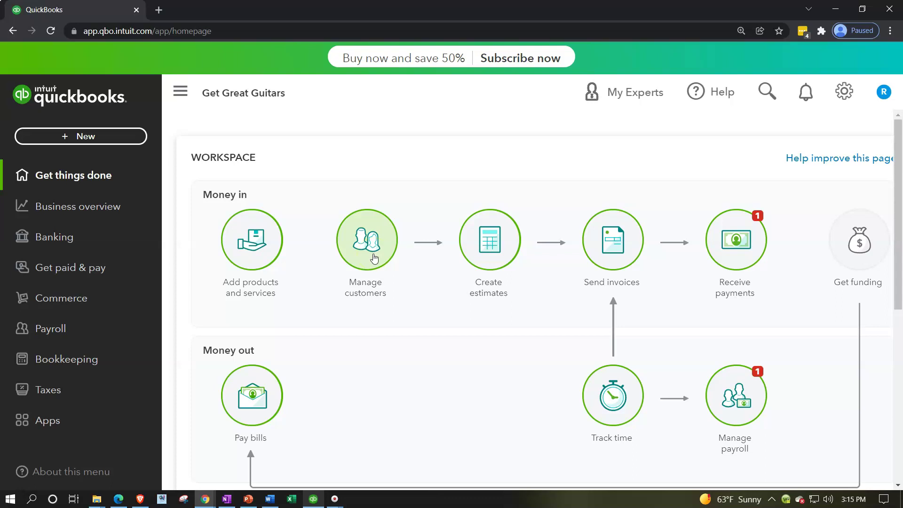
- View the Cash flow page and the standard Reports list in the Business overview section
click(108, 208)
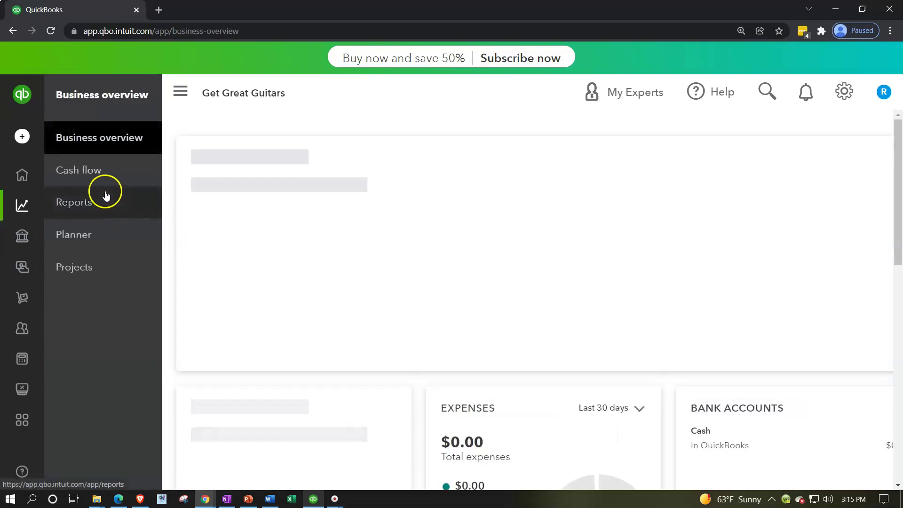
click(87, 170)
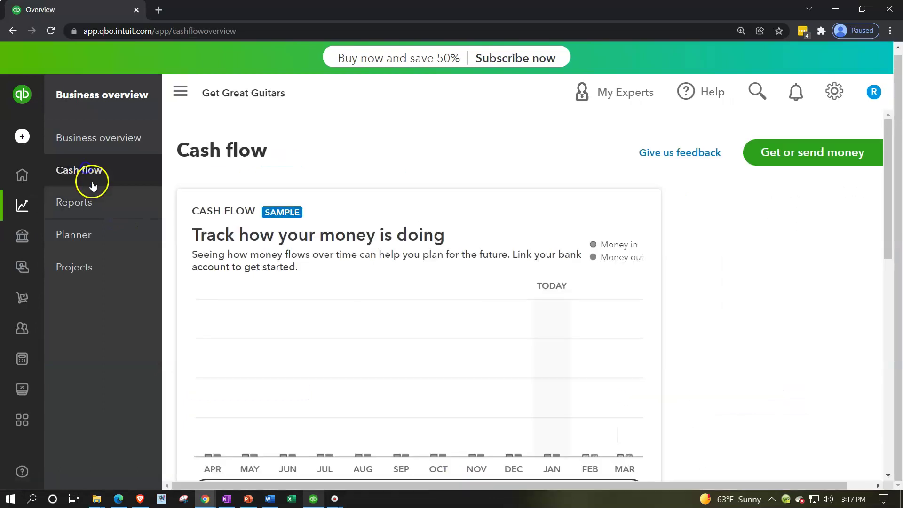
click(90, 198)
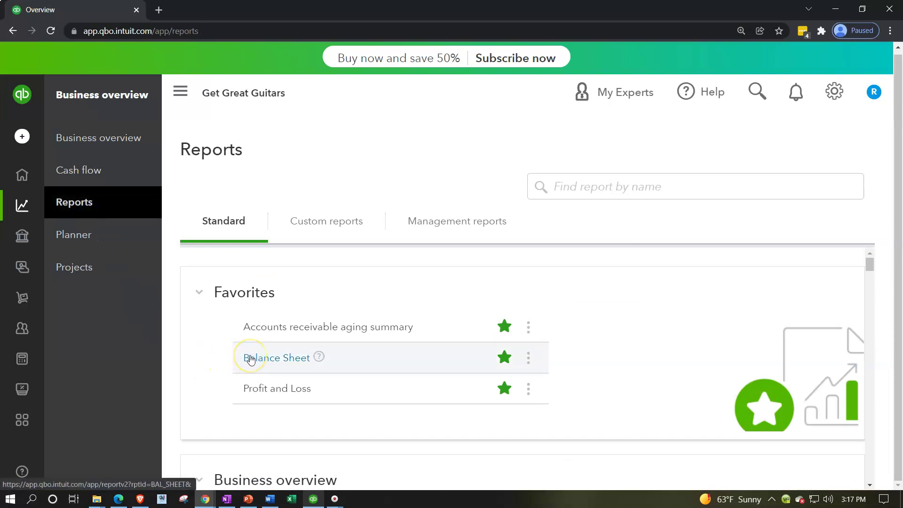
scroll(249, 358, down, 1)
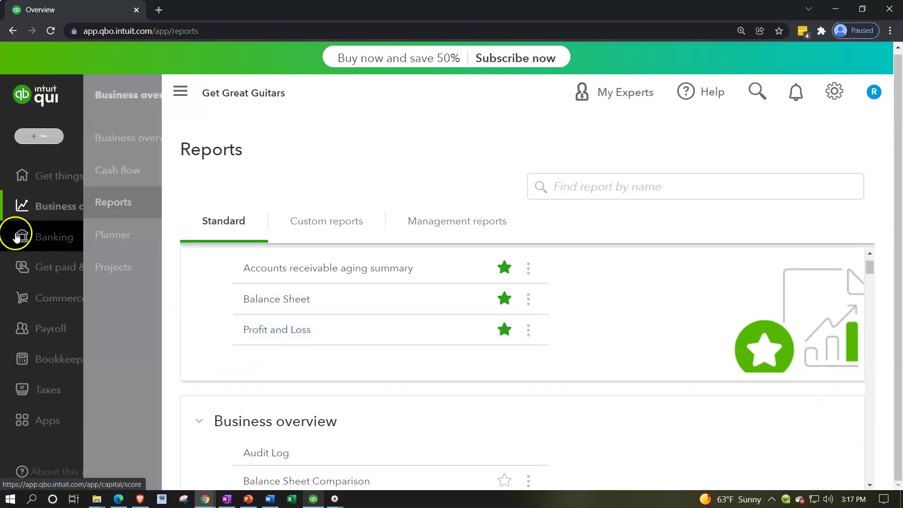
- View the QuickBooks Checking, Capital and Business credit score pages in the Banking section
click(36, 236)
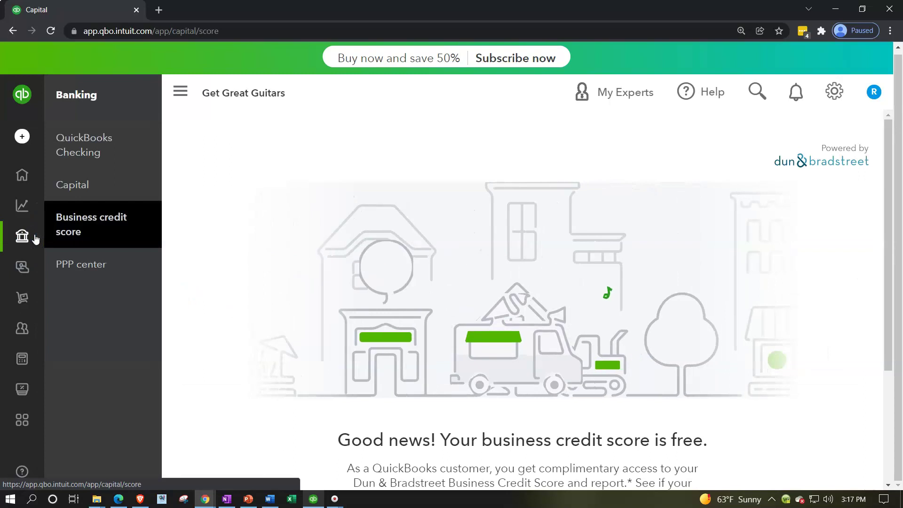
click(91, 157)
click(88, 183)
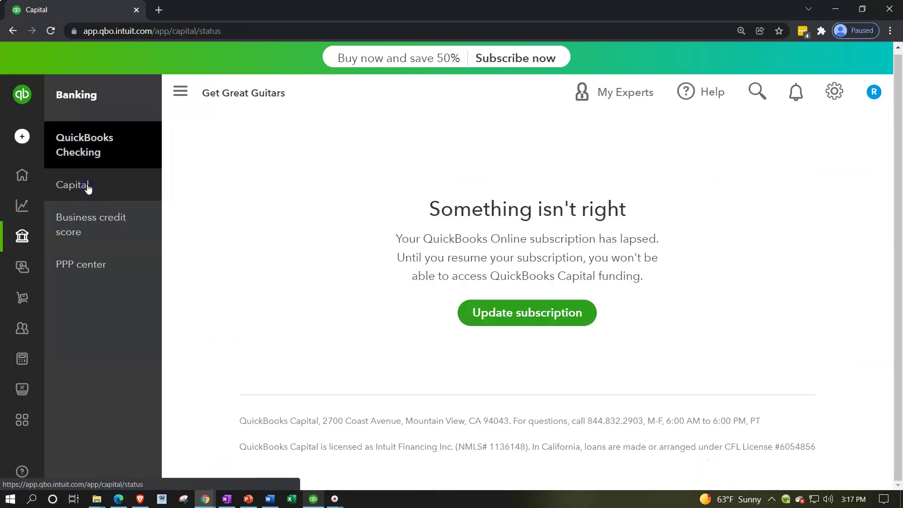
click(94, 230)
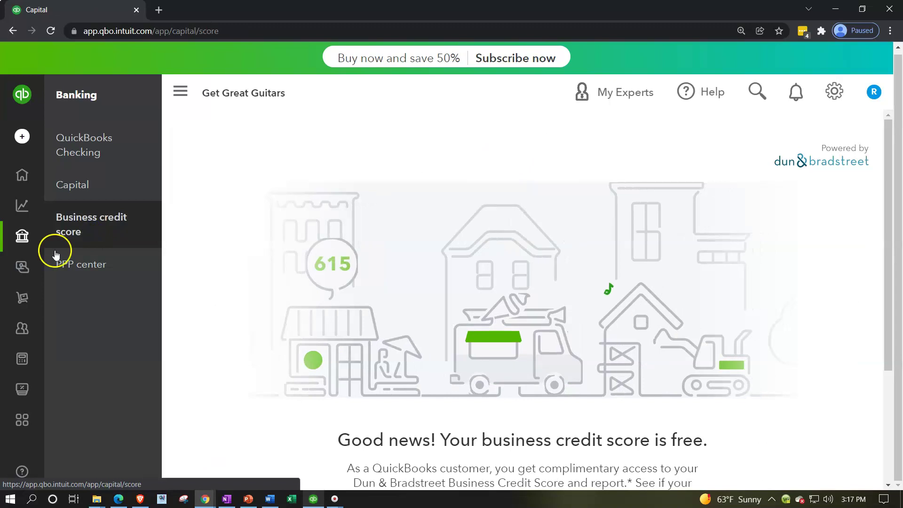
- View the Vendors, Customers, Invoices, and Products & services pages in the Get paid & pay section, returning to Vendors
click(35, 266)
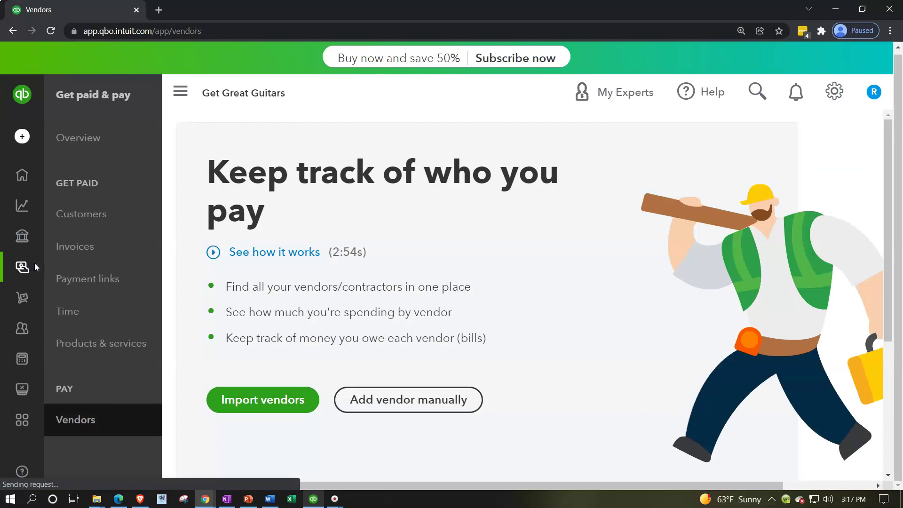
click(22, 267)
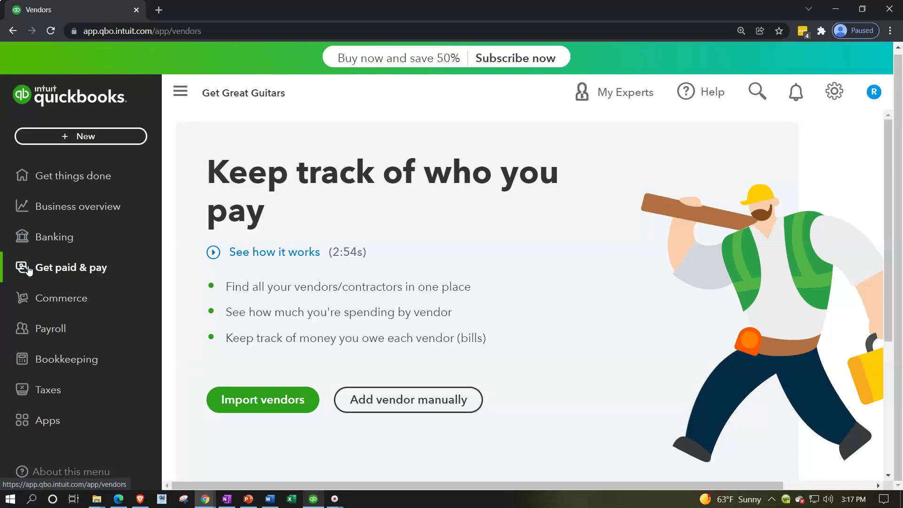
click(28, 268)
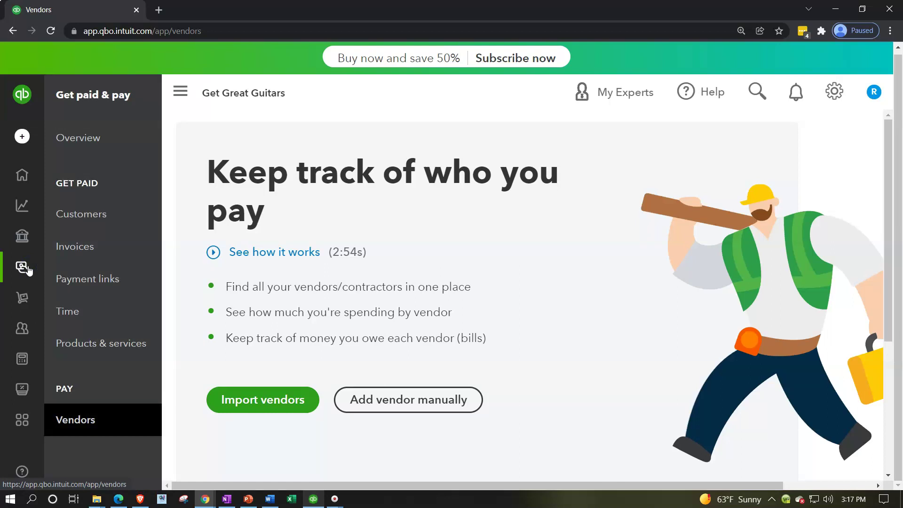
click(96, 217)
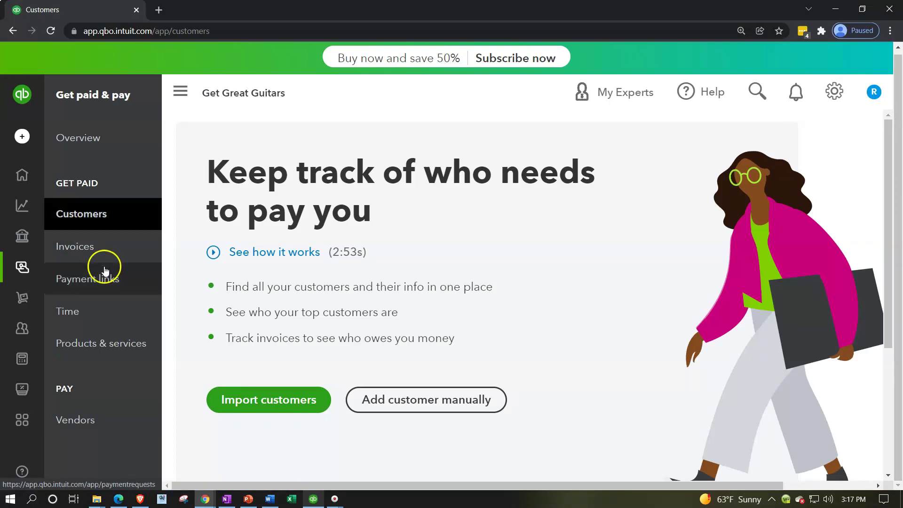
click(93, 245)
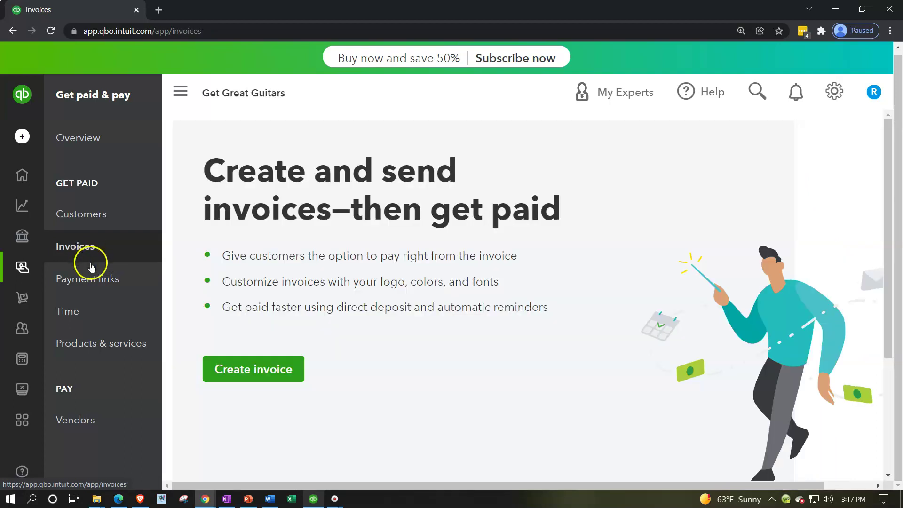
click(89, 288)
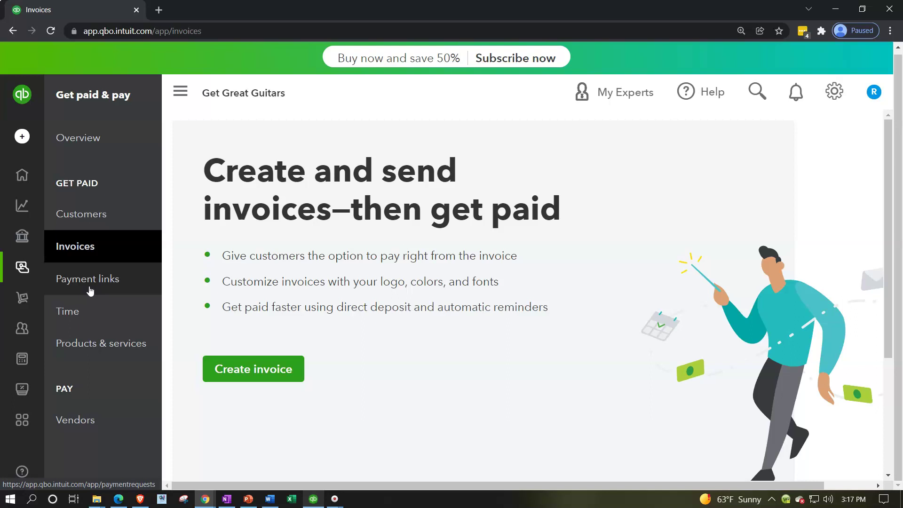
click(85, 345)
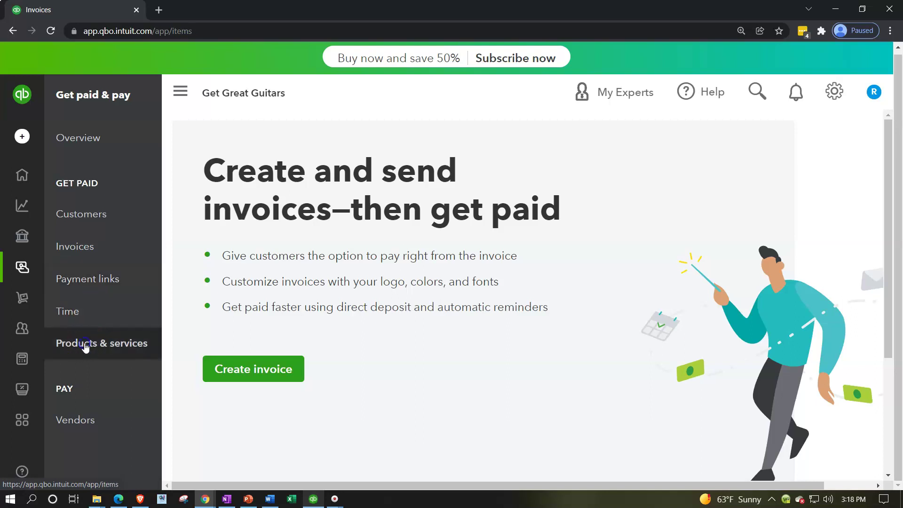
click(85, 350)
click(79, 426)
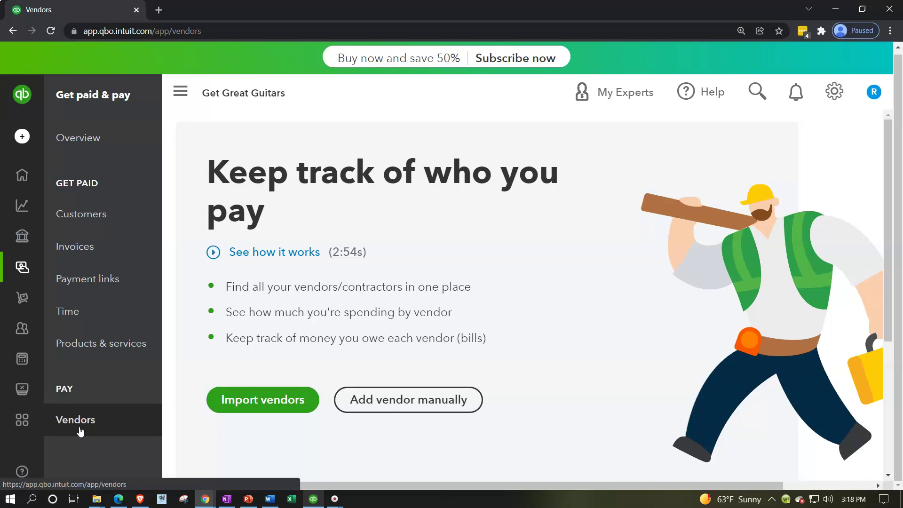
- View the Commerce page and the Payroll Overview page, and look through the list of pages in the Payroll section
click(38, 268)
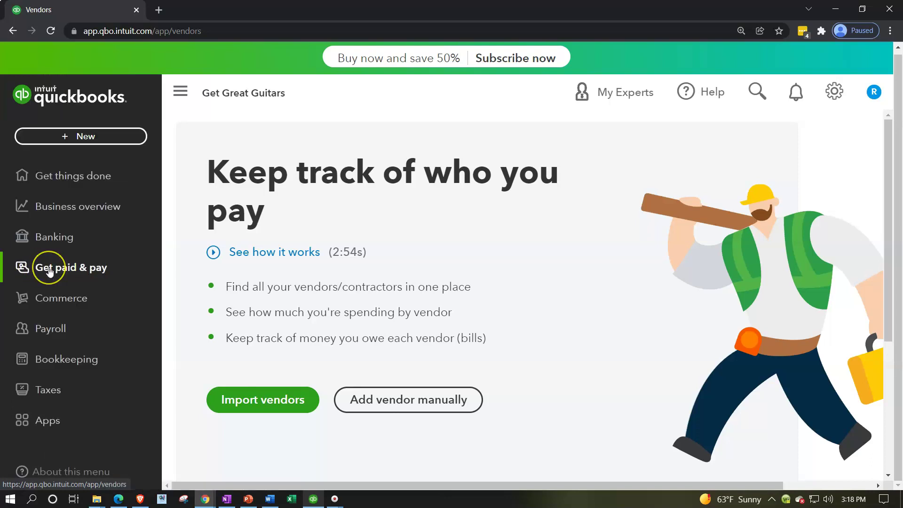
click(53, 306)
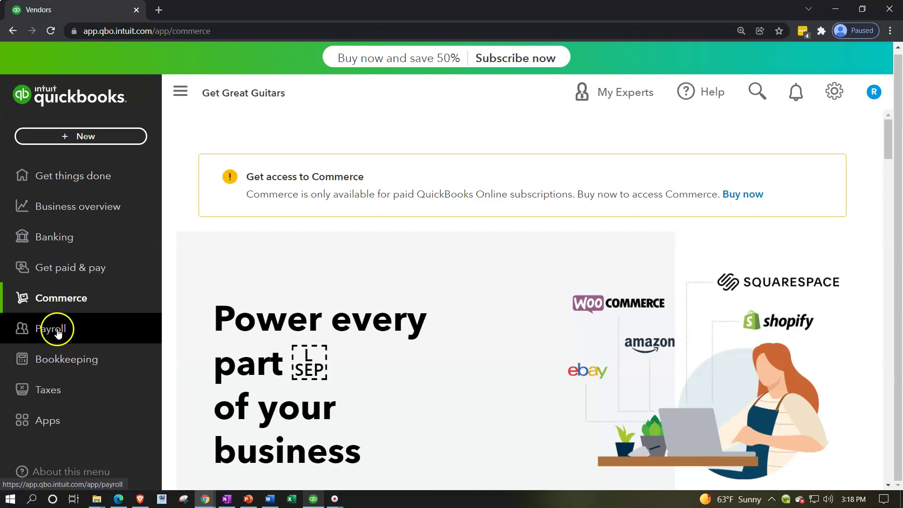
click(58, 329)
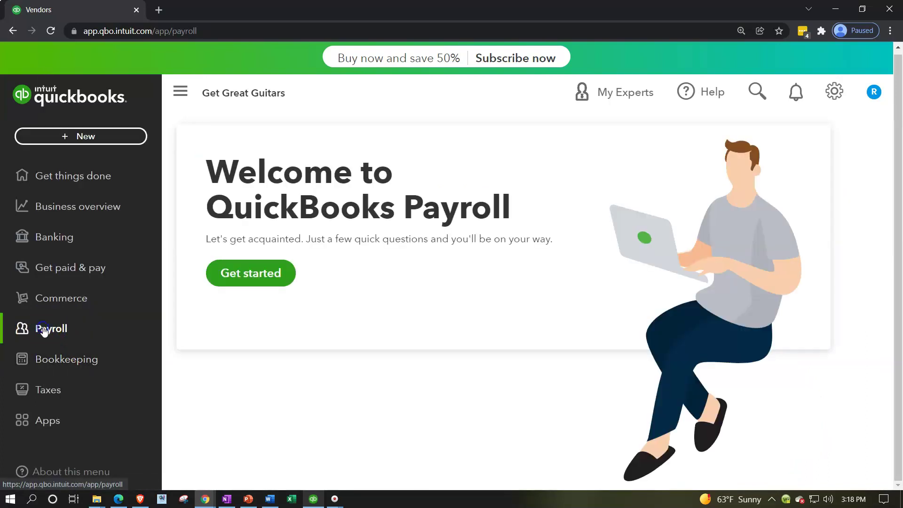
click(44, 328)
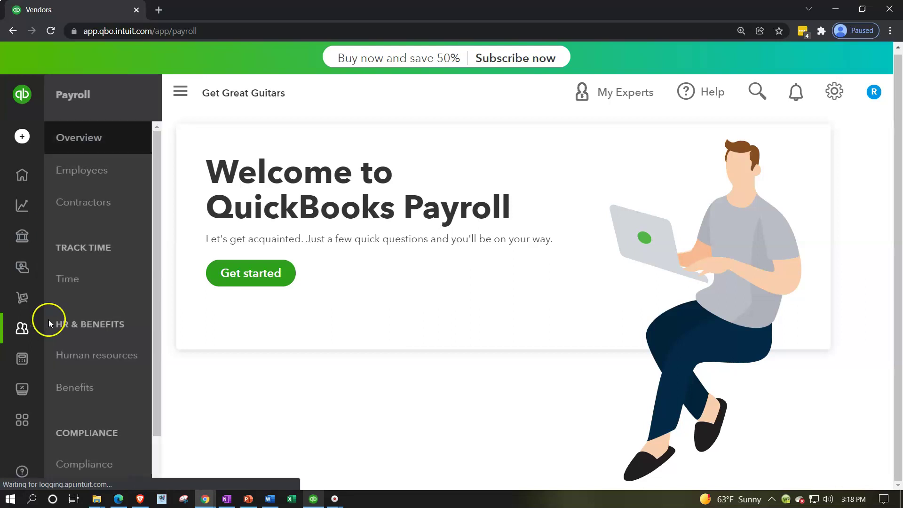
click(93, 185)
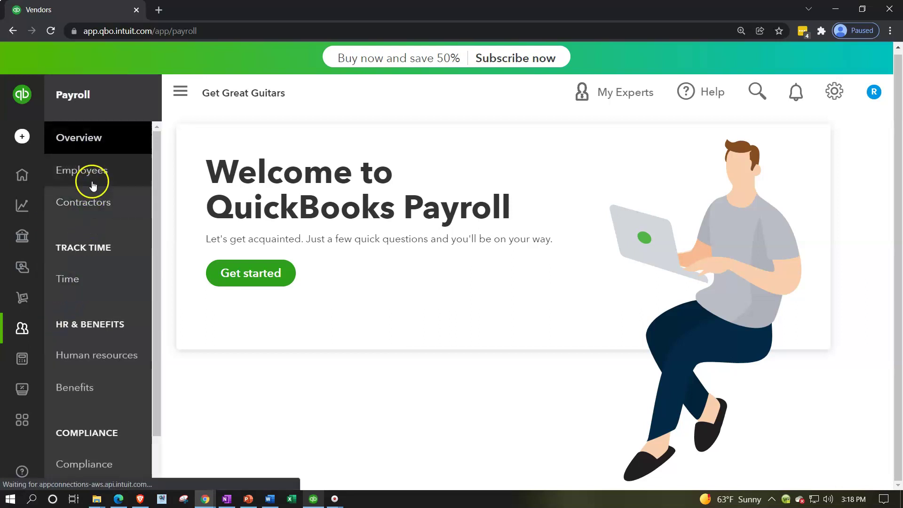
scroll(93, 188, down, 3)
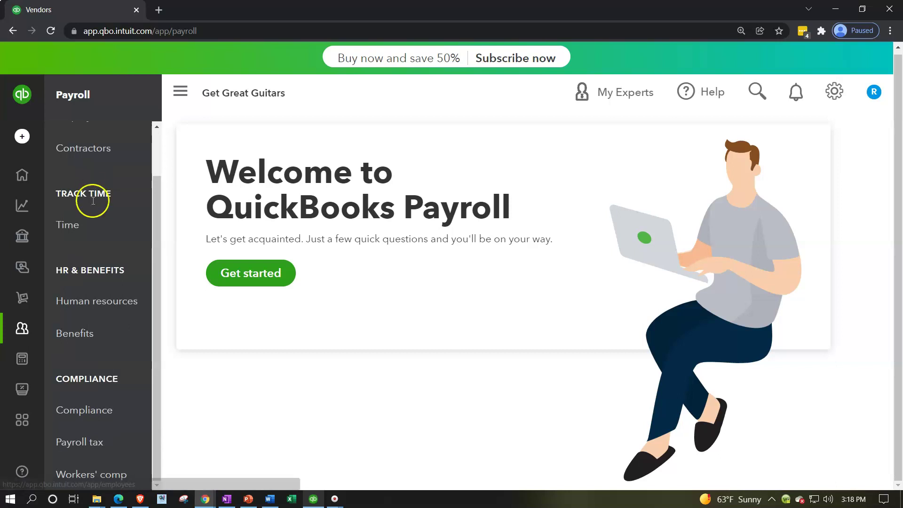
- View the Chart of accounts in the Bookkeeping section and the Sales tax page in the Taxes section
click(22, 362)
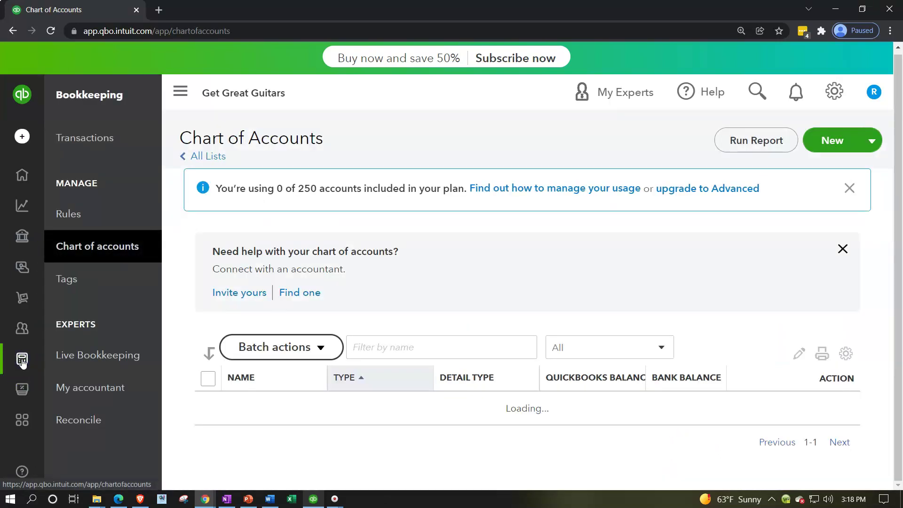
click(100, 250)
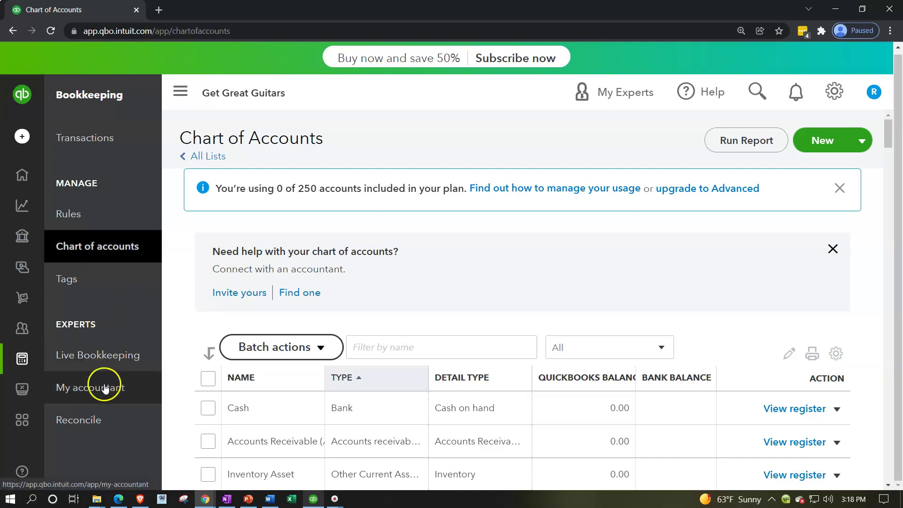
click(19, 391)
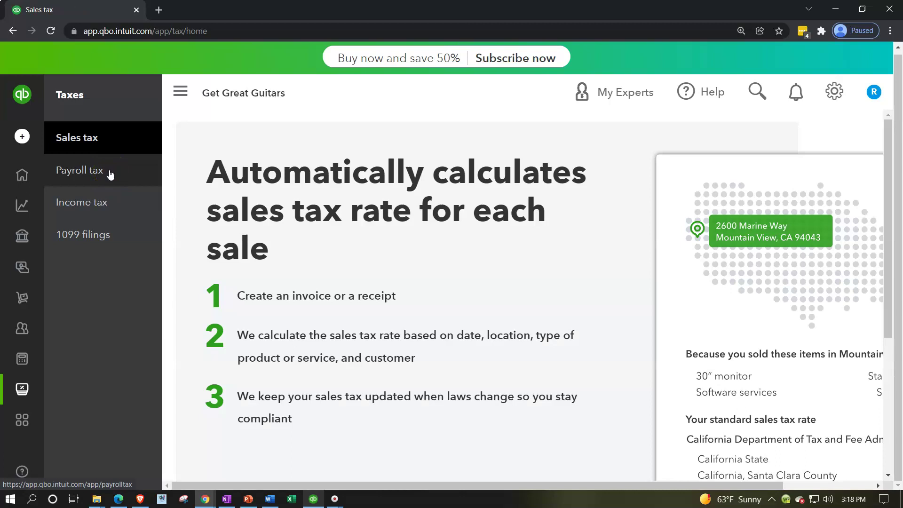
- Switch the company to Accountant view and examine the Dashboard's Get things done flowchart and Business overview page
click(844, 92)
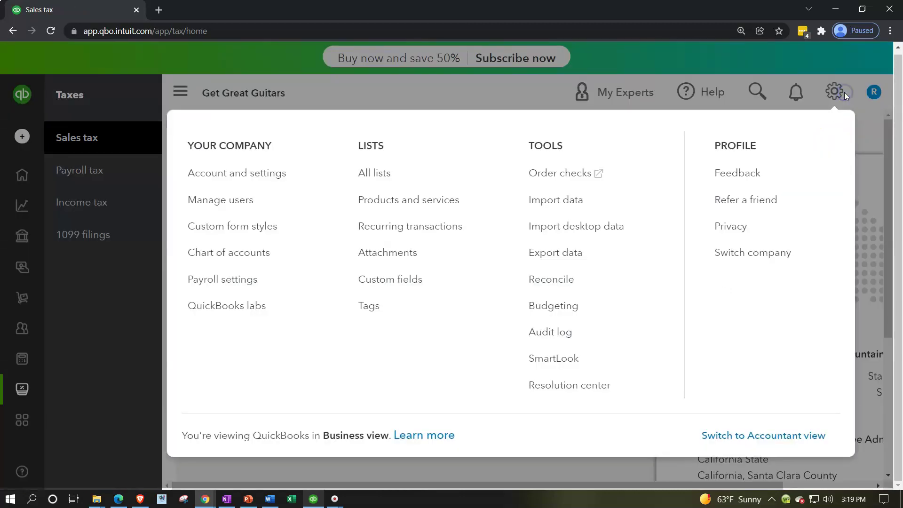
click(760, 437)
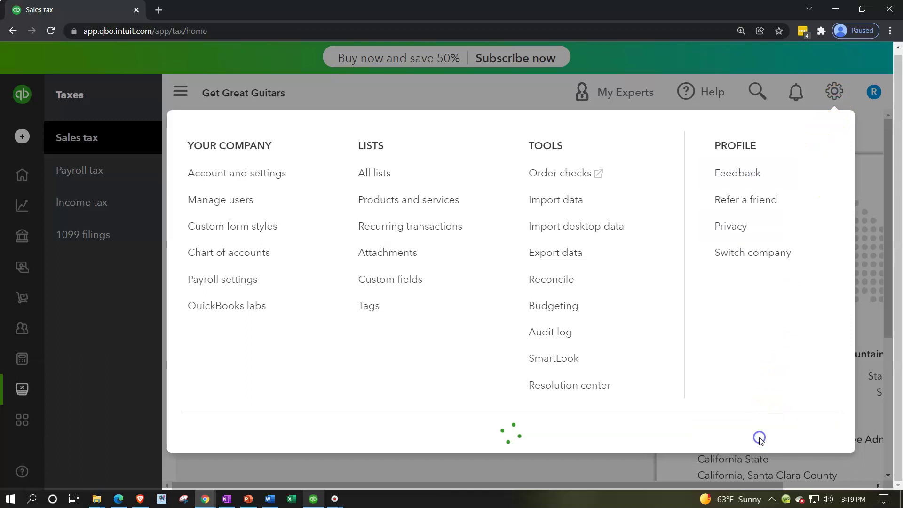
click(55, 193)
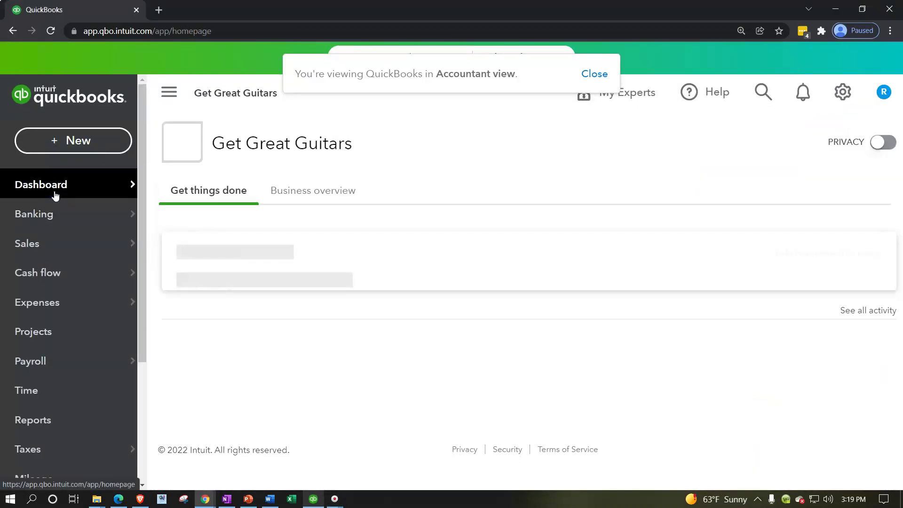
scroll(393, 367, down, 3)
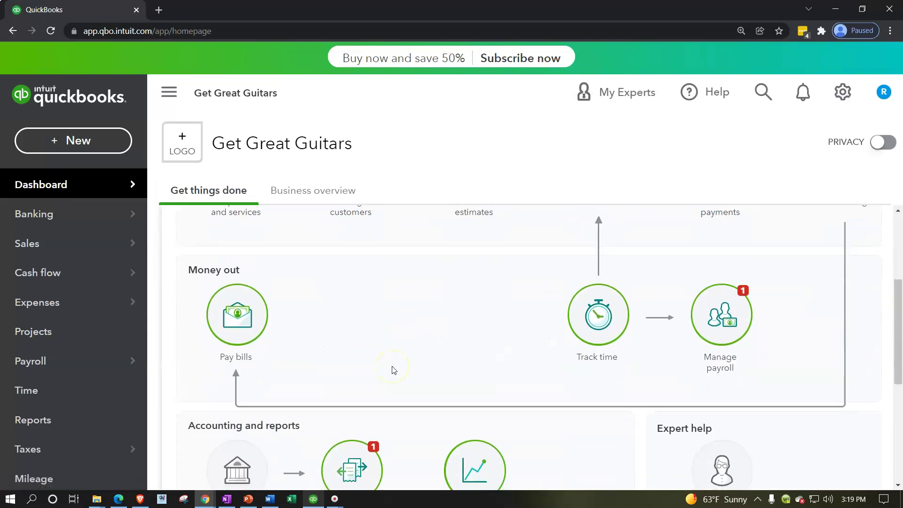
scroll(393, 368, up, 3)
click(318, 191)
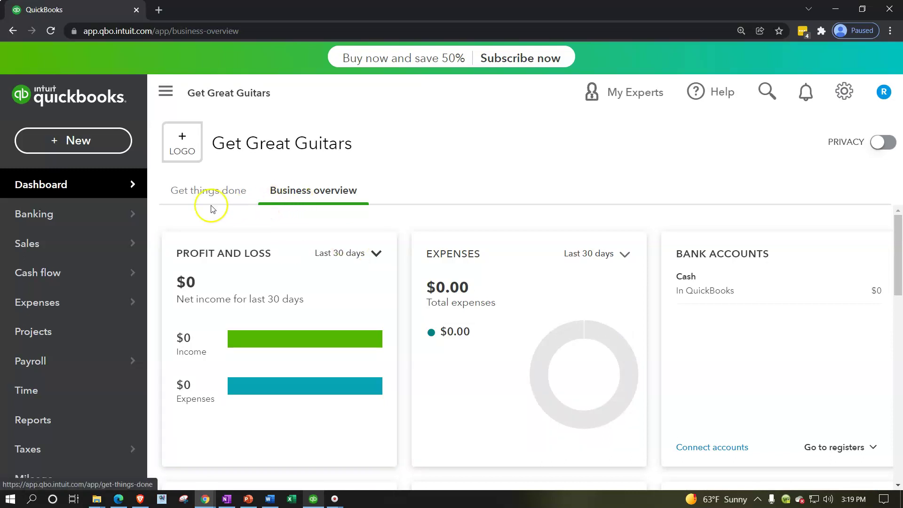
- View the Banking page in Accountant view and look over its App transactions, Rules, Tags and Receipts options
click(78, 215)
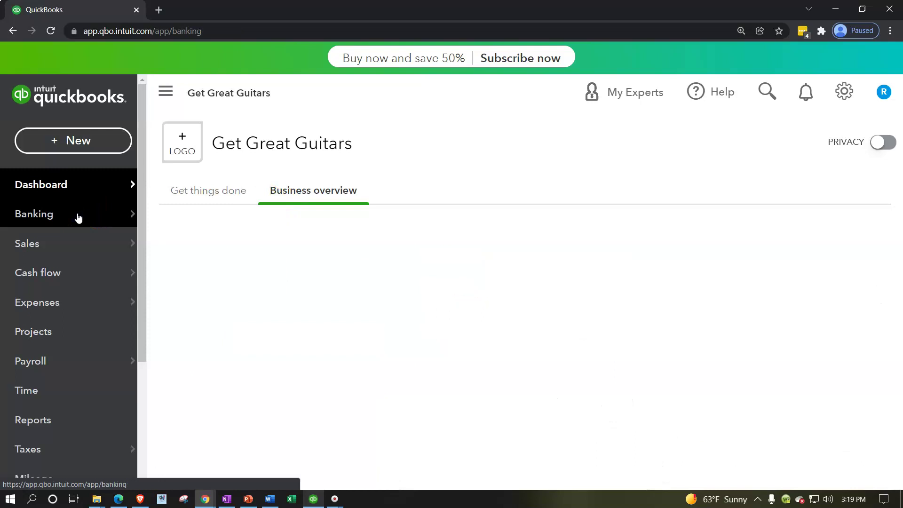
click(75, 215)
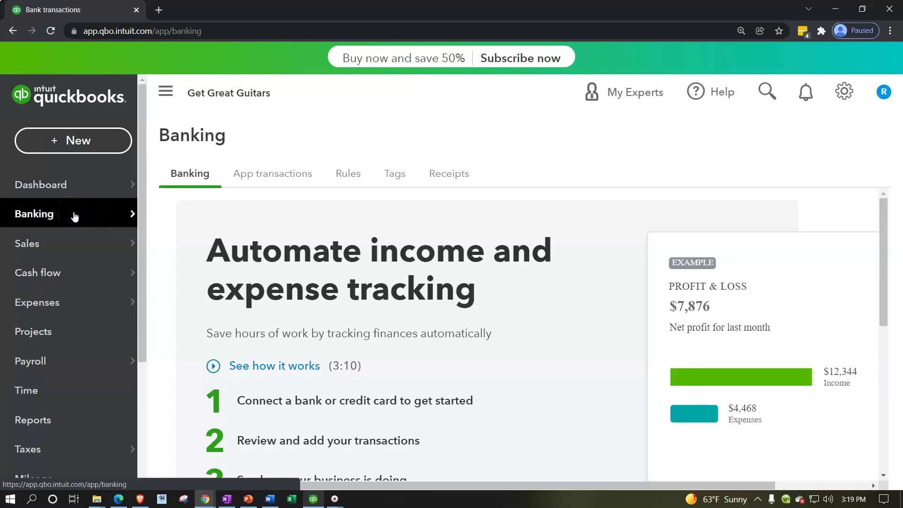
click(84, 210)
click(189, 183)
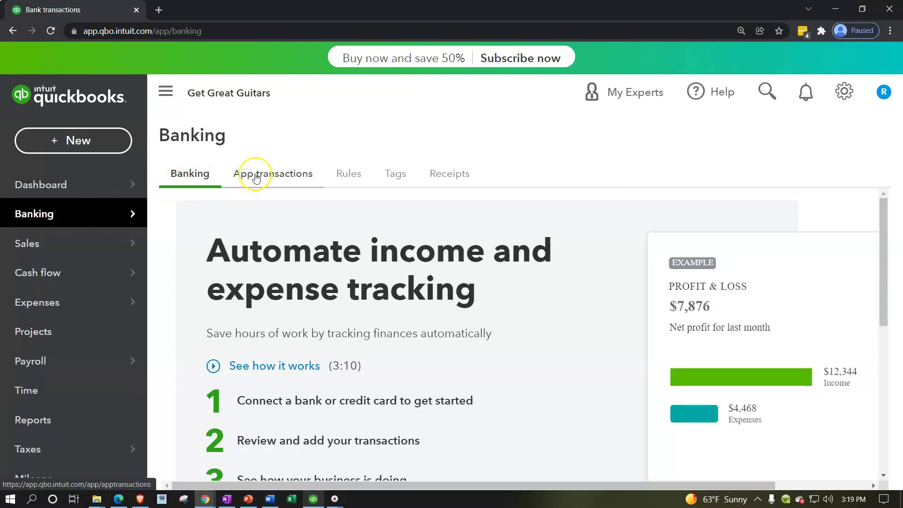
click(279, 170)
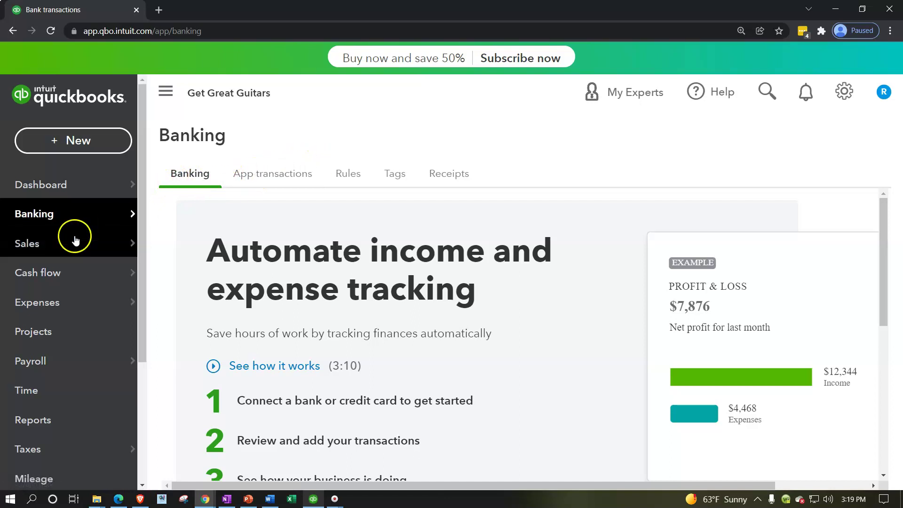
- View the Sales Overview and Customers pages, followed by the Cash flow Overview page
click(51, 244)
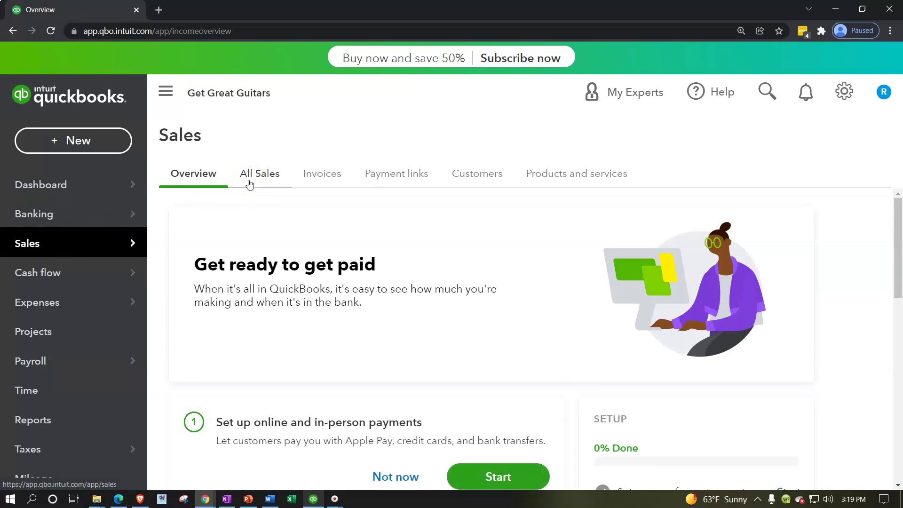
click(460, 184)
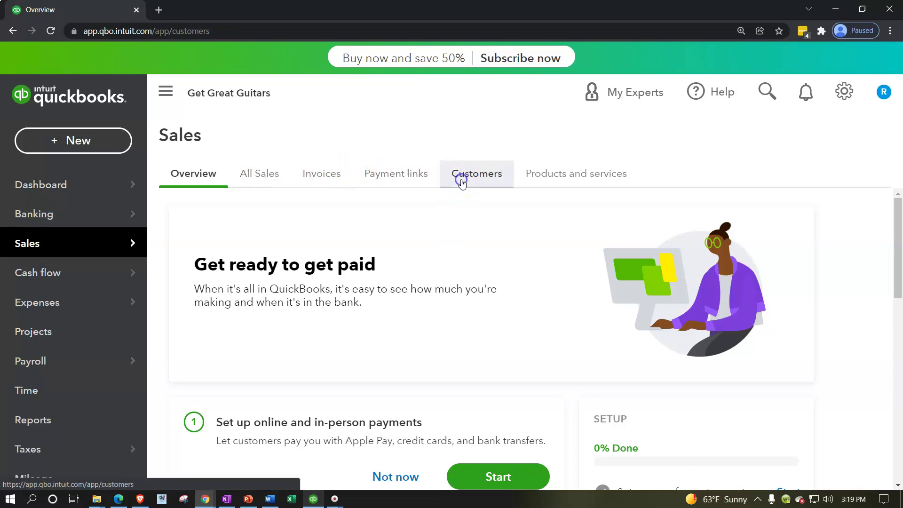
click(30, 282)
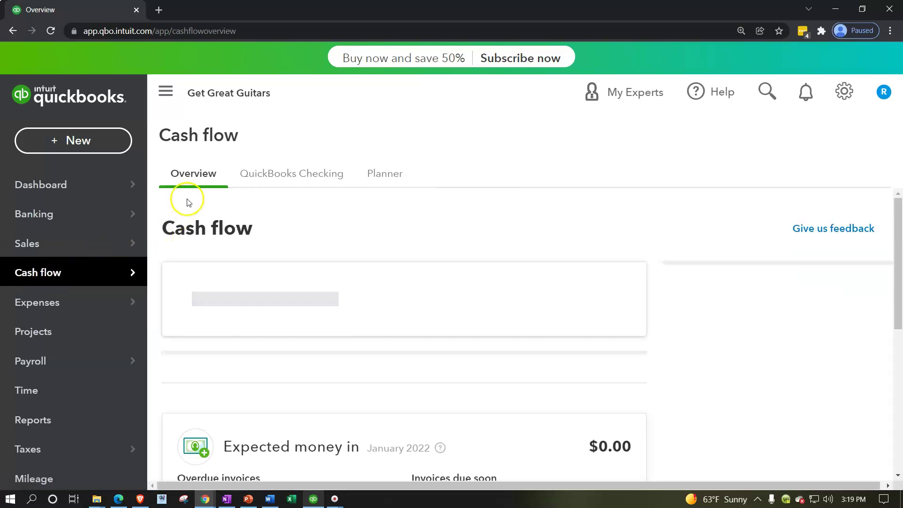
- View the Vendors and Expenses pages in the Expenses section, and show the list of Payroll pages
click(51, 313)
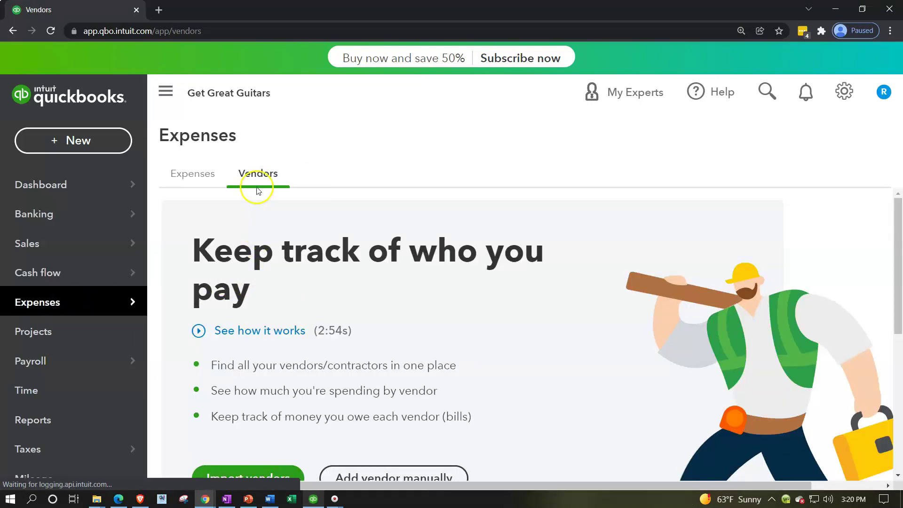
click(196, 173)
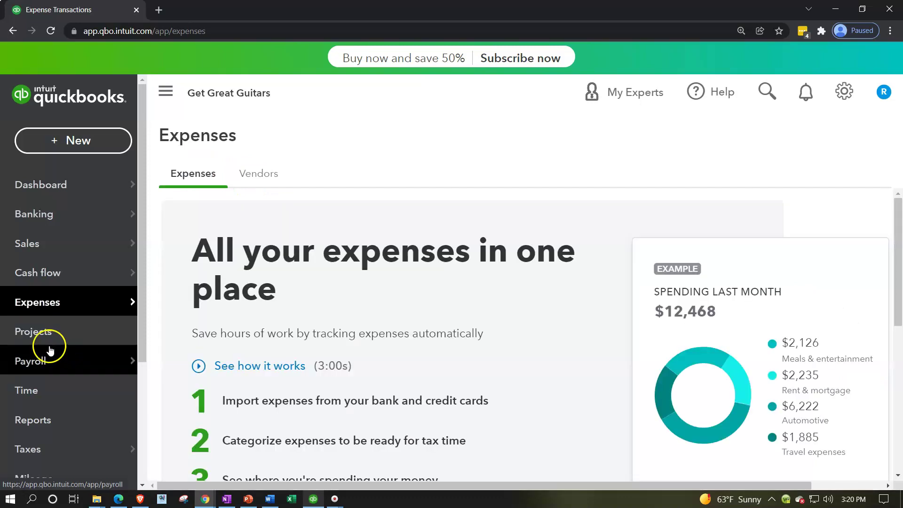
mouse_move(45, 359)
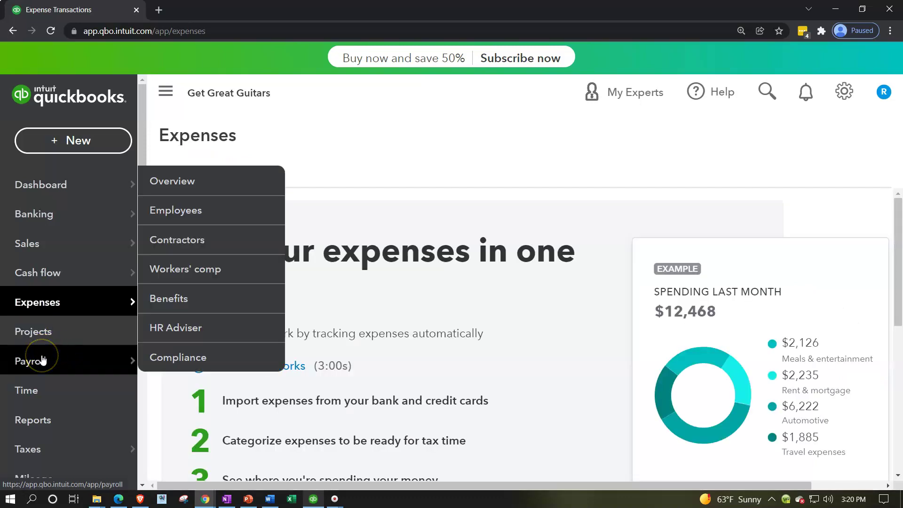